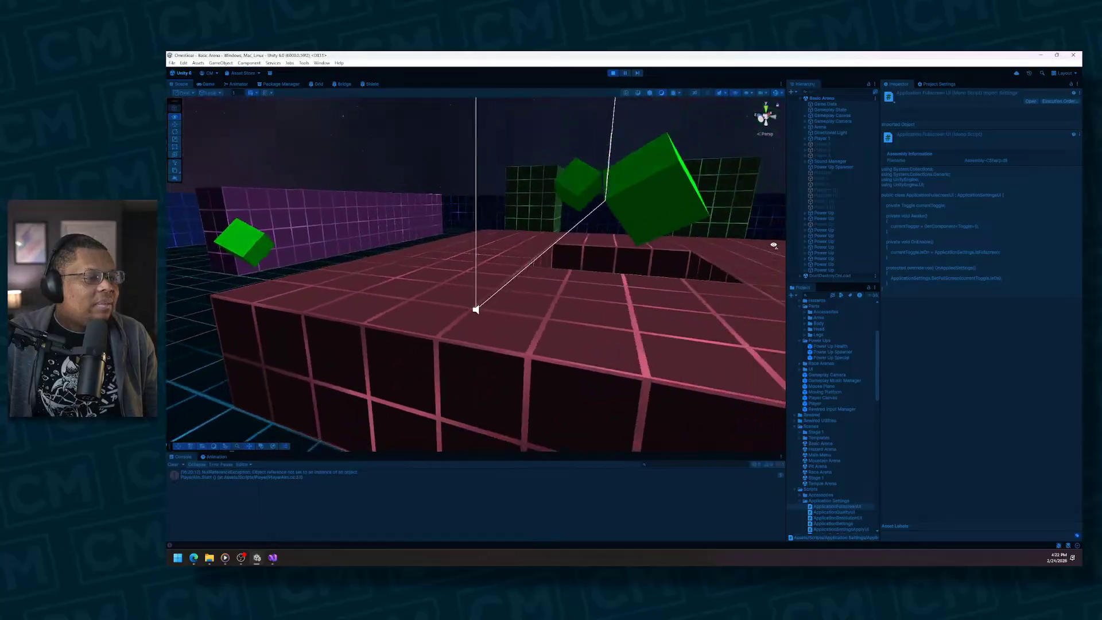
Step: Examine Player 1's assembled character and its info display up close in the Scene view of the running arena
key(w)
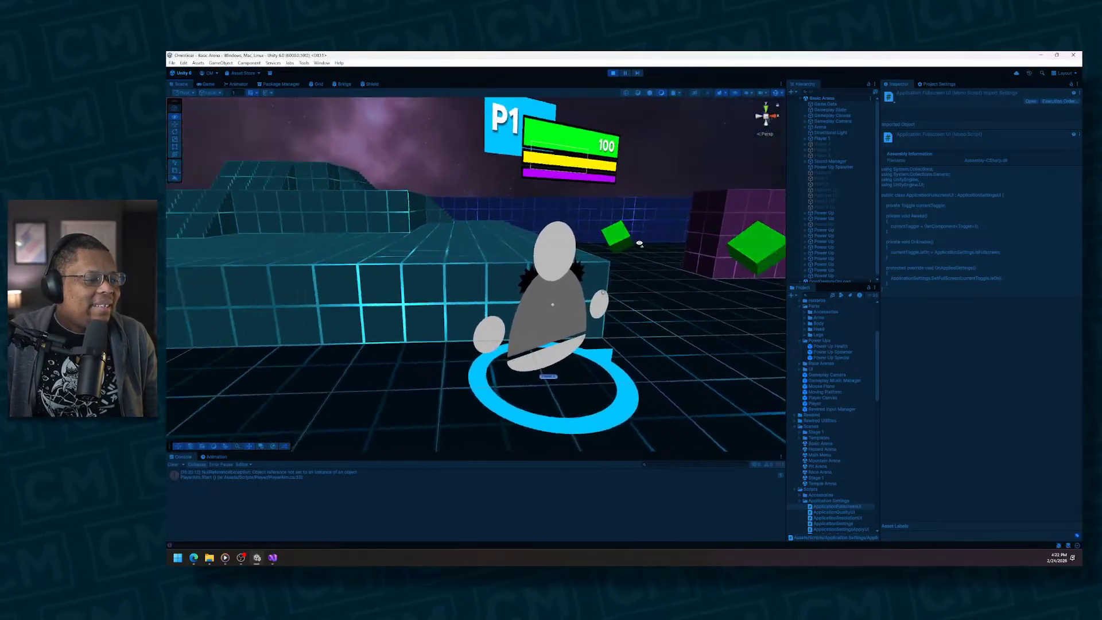
key(w)
key(s)
key(w)
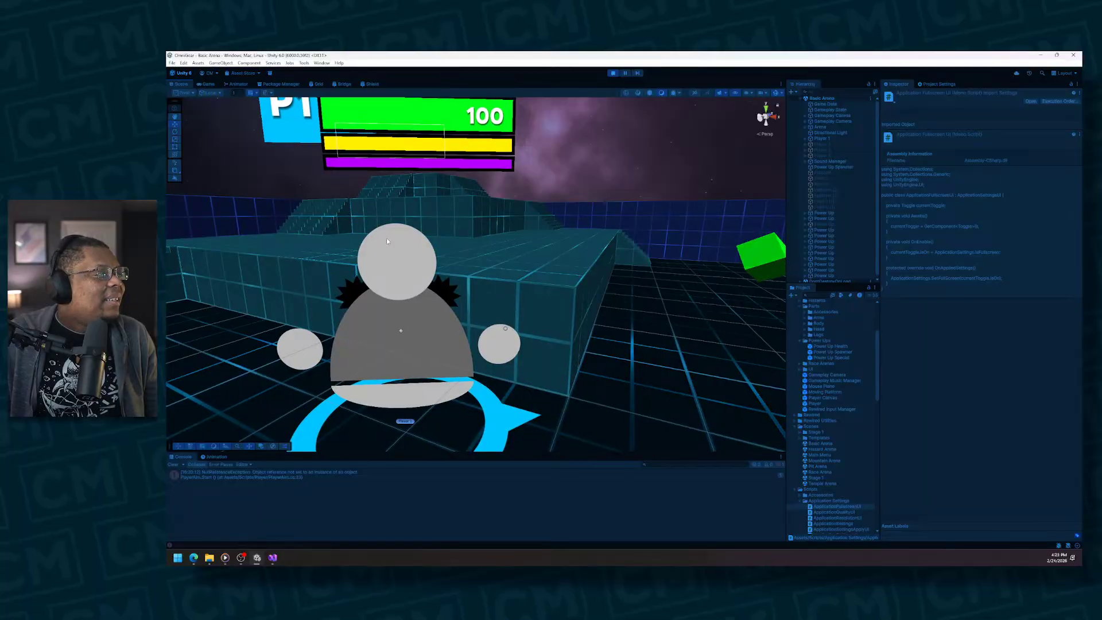
key(s)
right_drag(386, 238, 452, 299)
right_click(358, 237)
click(394, 197)
key(a)
key(d)
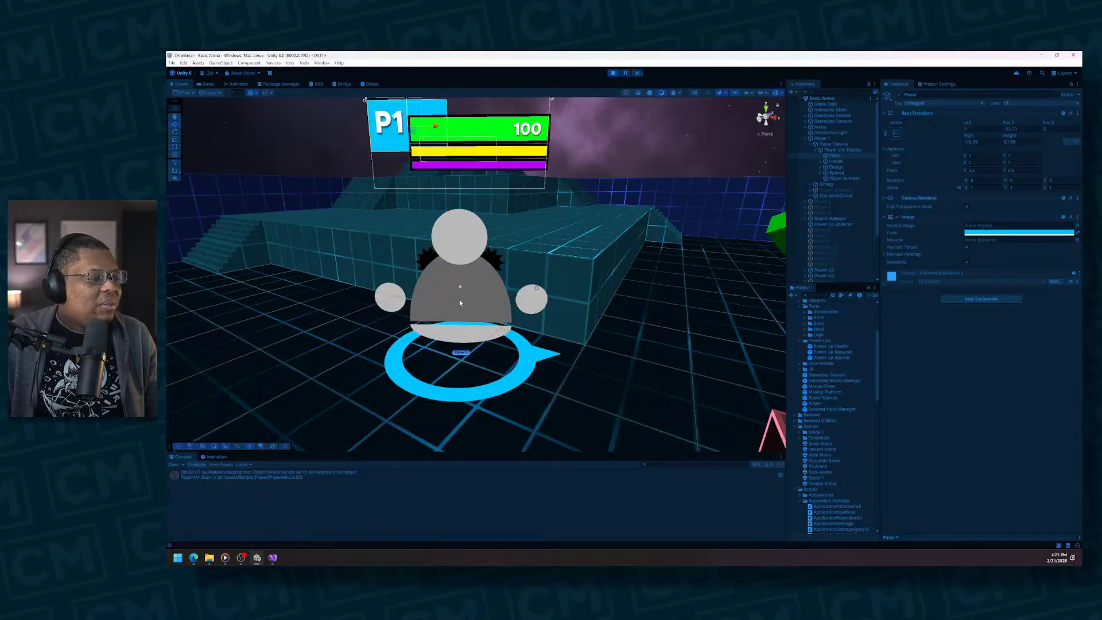
right_click(434, 280)
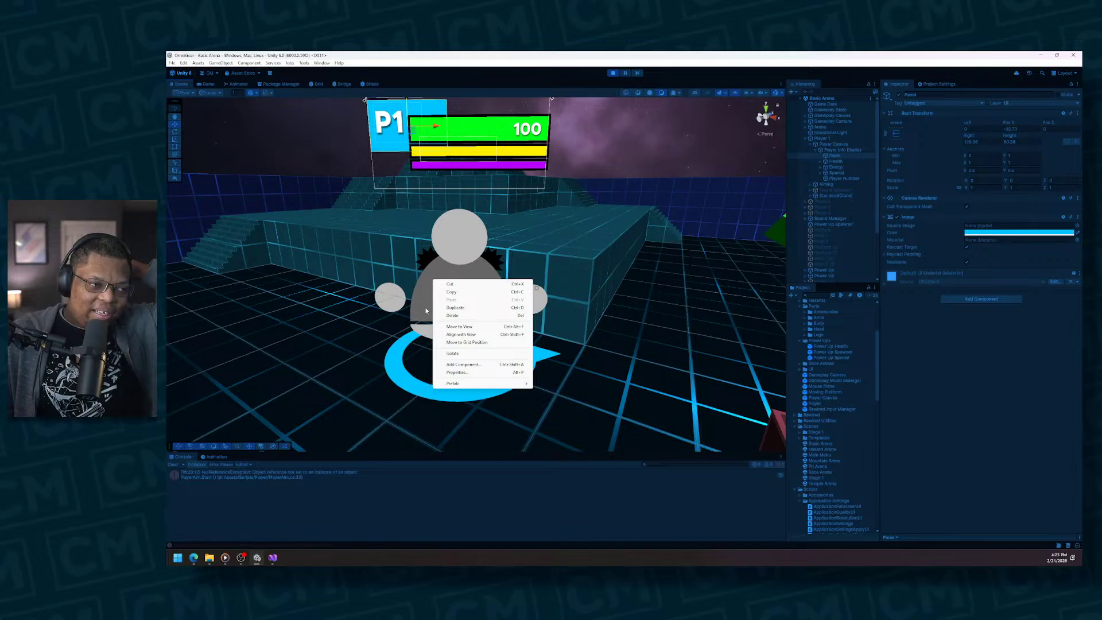
click(421, 279)
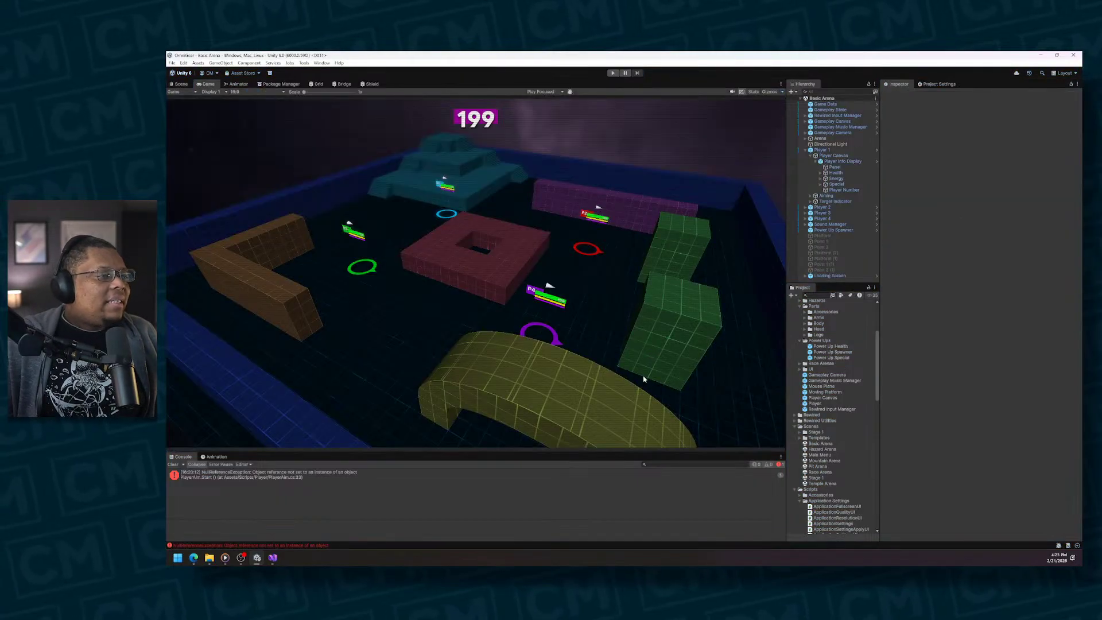
Step: Expand the Accessories folder of the Parts prefabs and examine Player 1's position in the Scene view outside play mode
scroll(830, 368, up, 5)
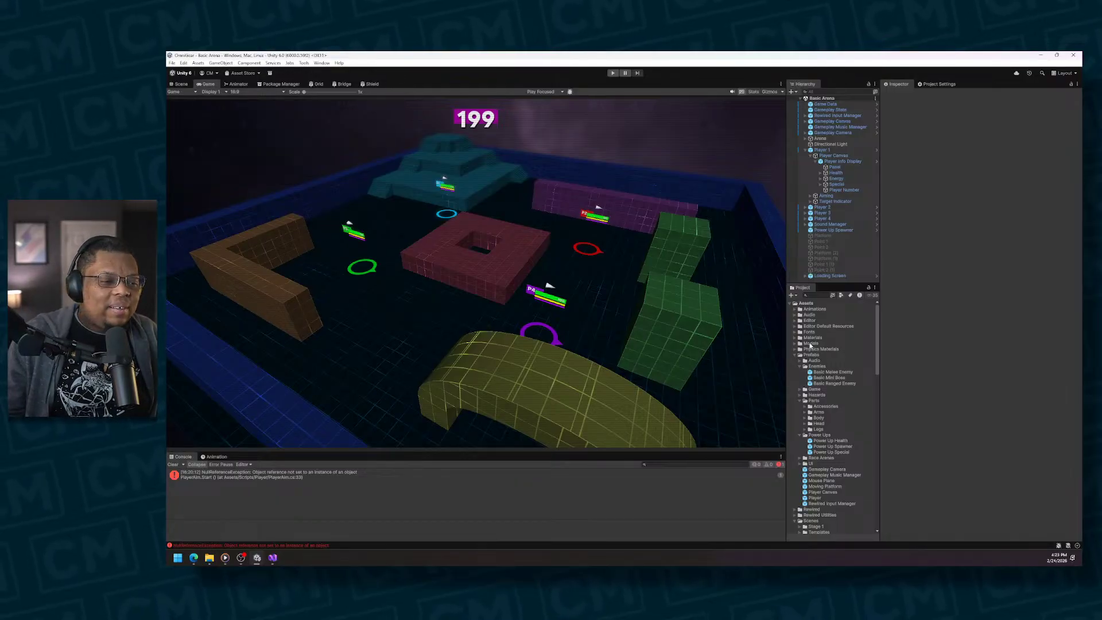
click(804, 406)
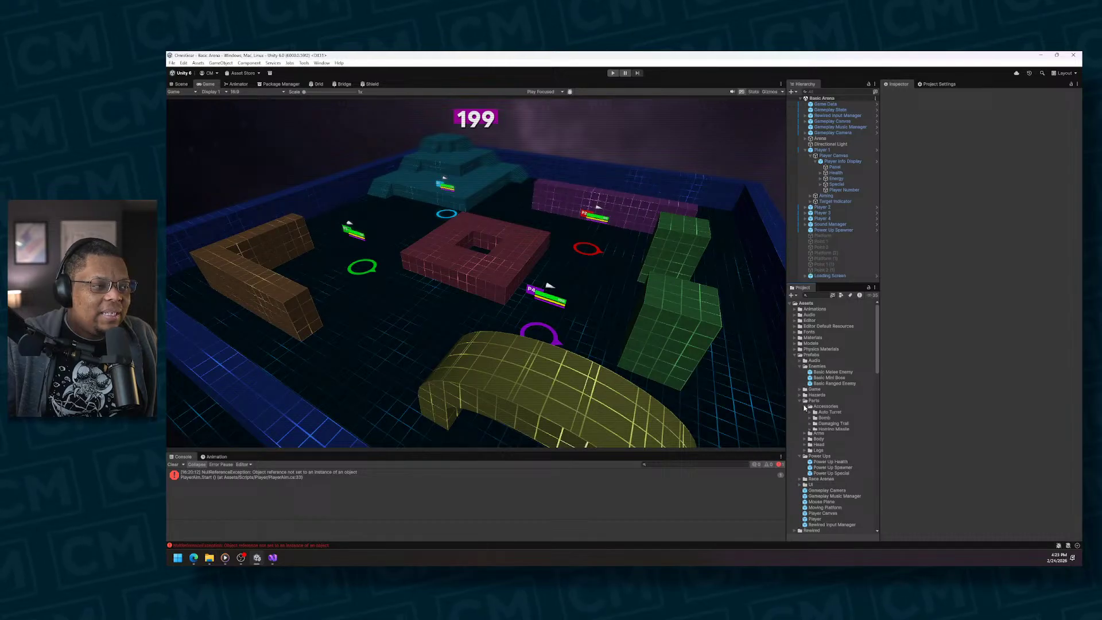
click(180, 84)
right_drag(434, 285, 449, 299)
key(w)
key(s)
key(w)
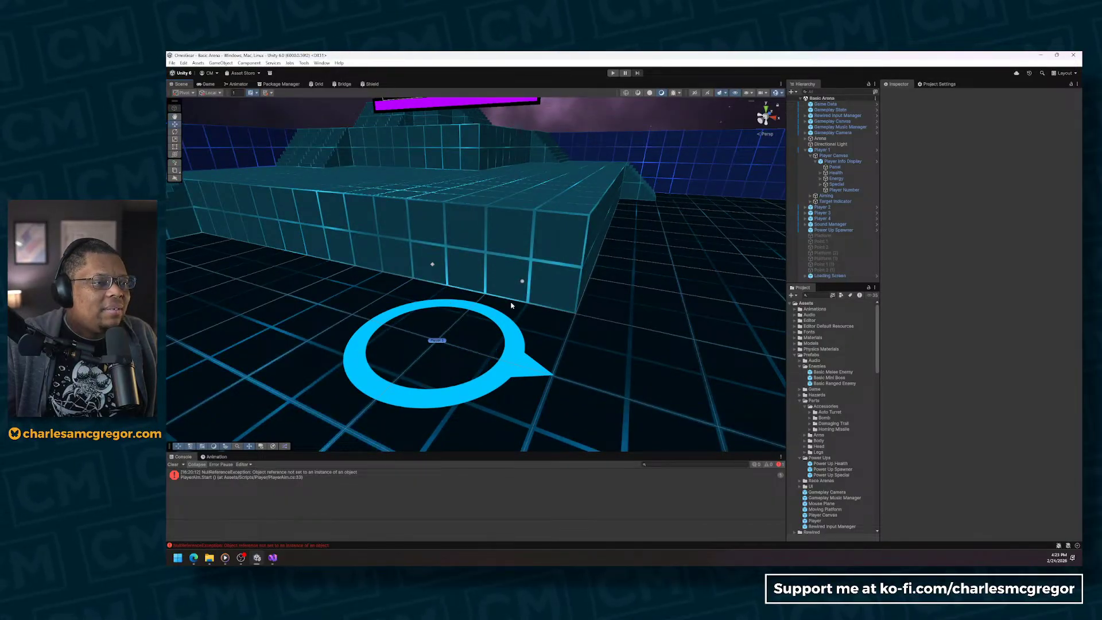
Step: Look through the Health, Energy and Special objects of Player 1's info display and collapse the Player Canvas
click(835, 173)
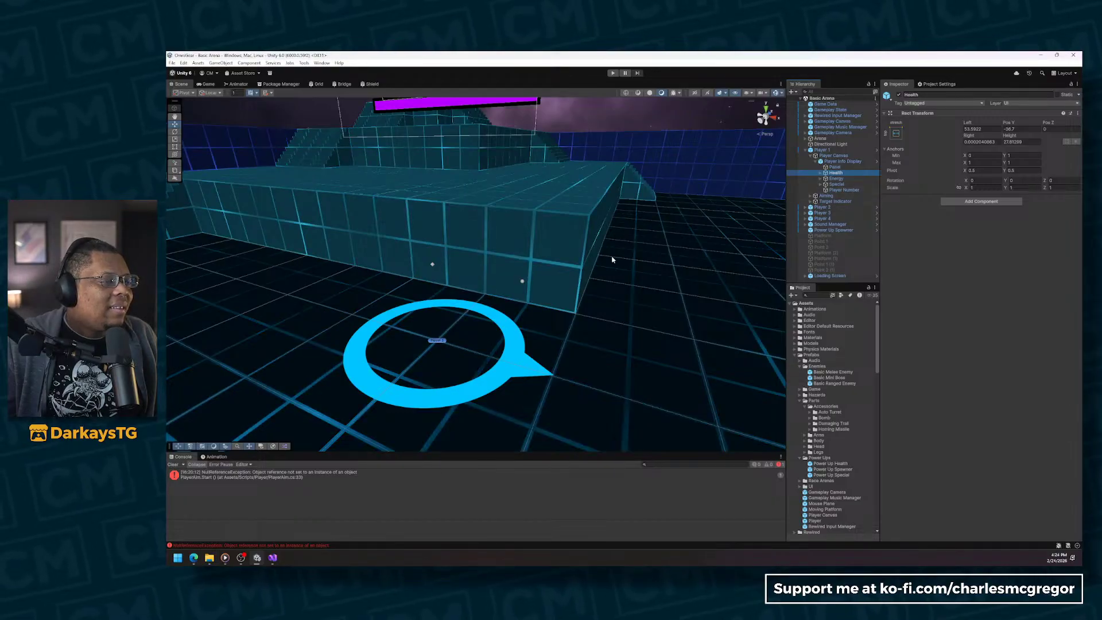
click(833, 184)
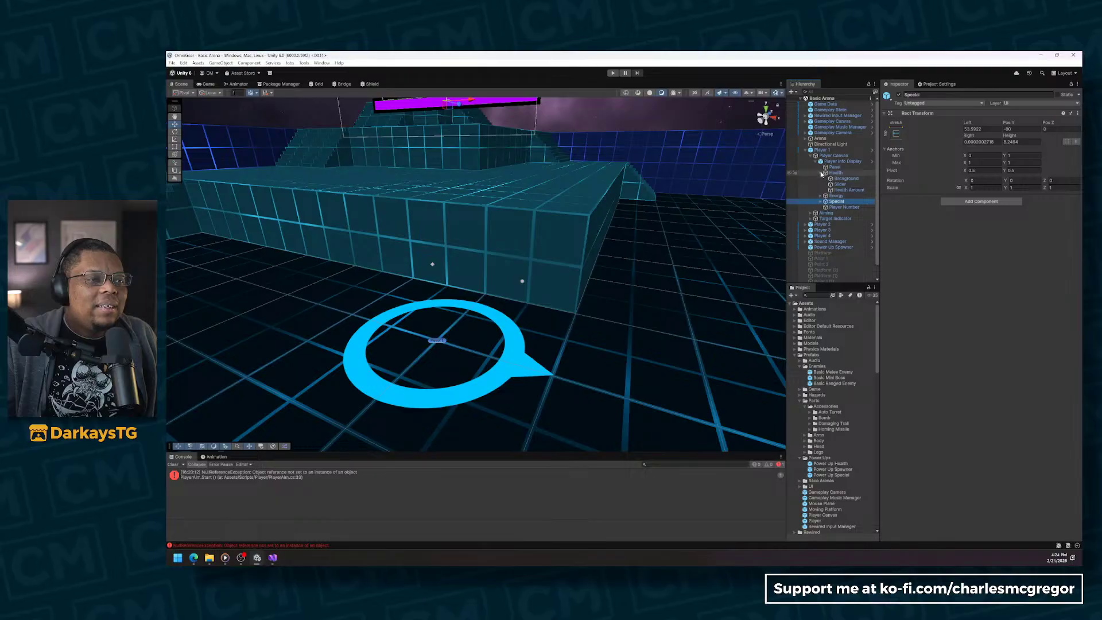
click(835, 179)
key(Up)
key(Up)
key(Up)
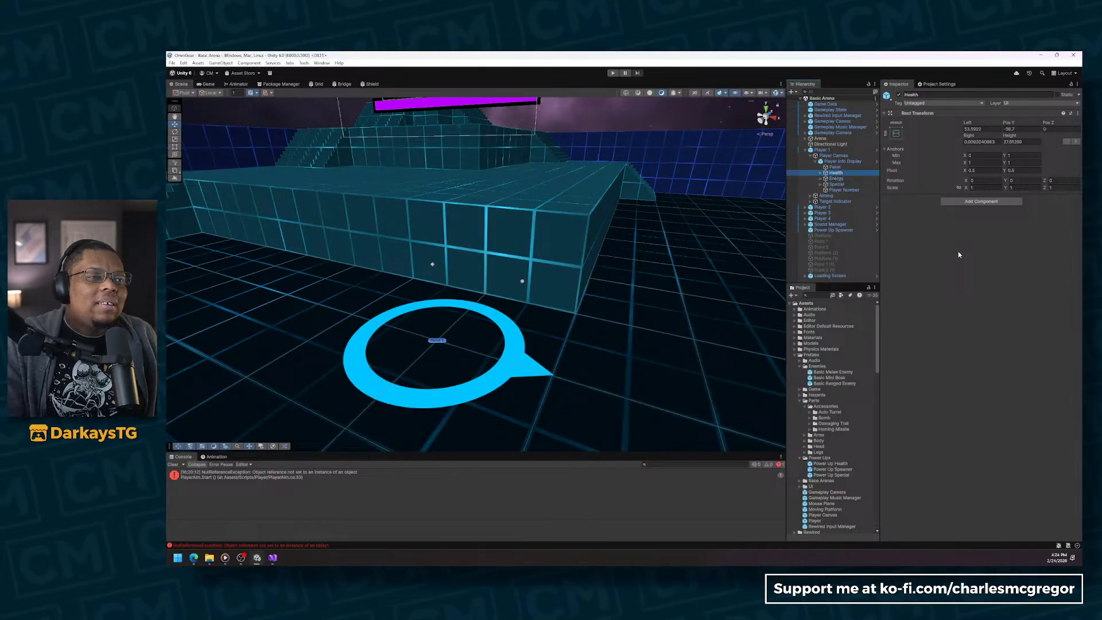
key(Up)
key(Left)
key(Left)
Step: Examine the Attack Slot under Player 1's Aiming object and collapse the hierarchy back to Player 1
key(Down)
key(Down)
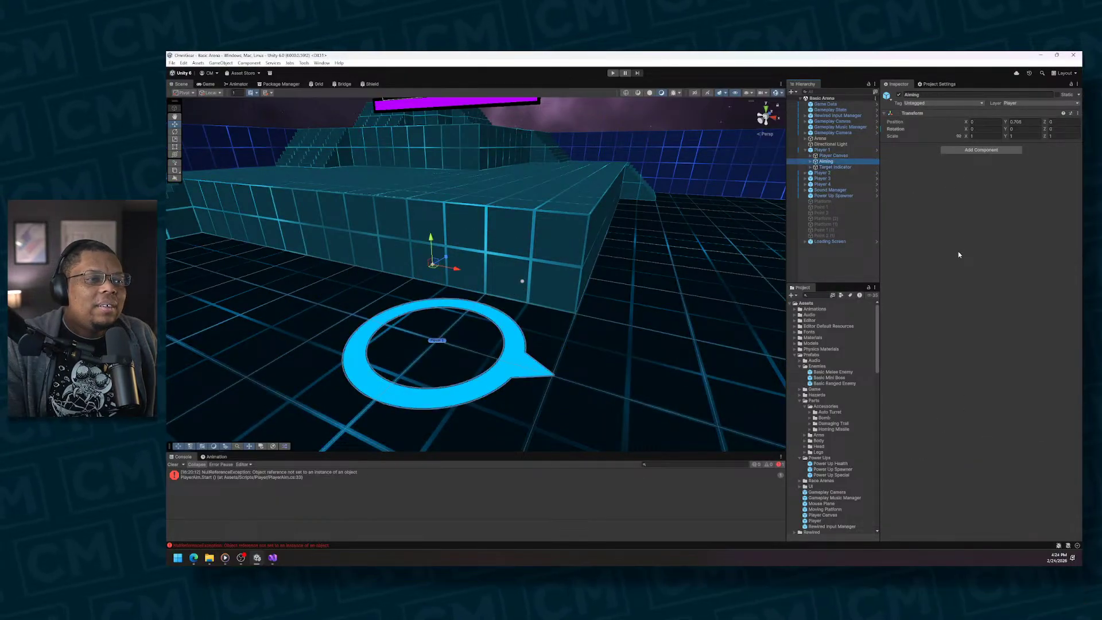
key(Down)
key(Up)
key(Right)
key(Down)
key(Down)
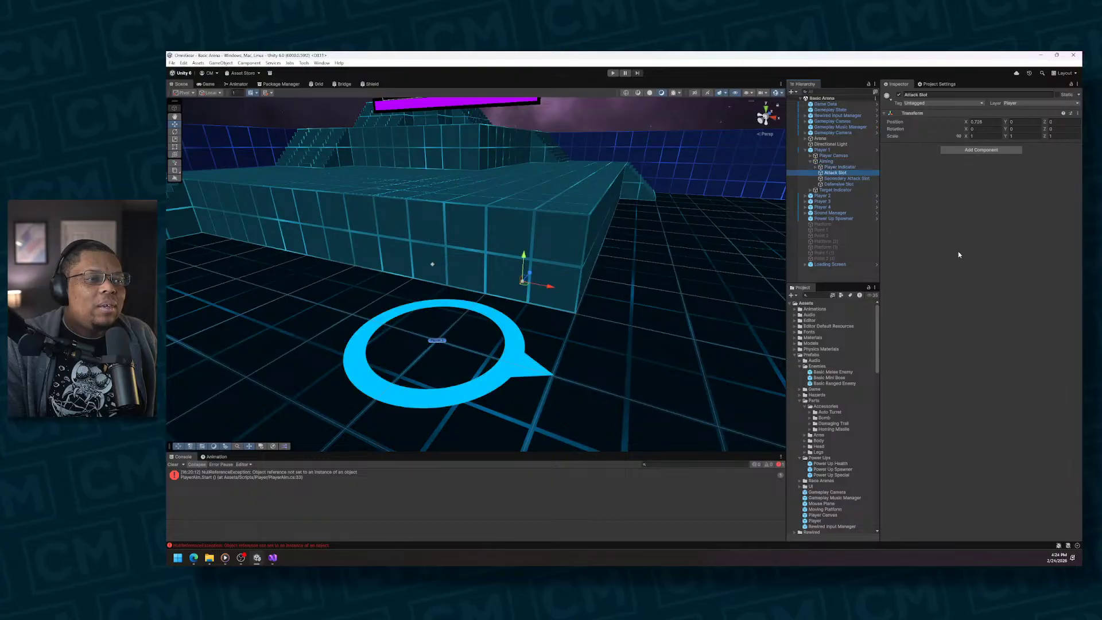
key(Up)
key(Up)
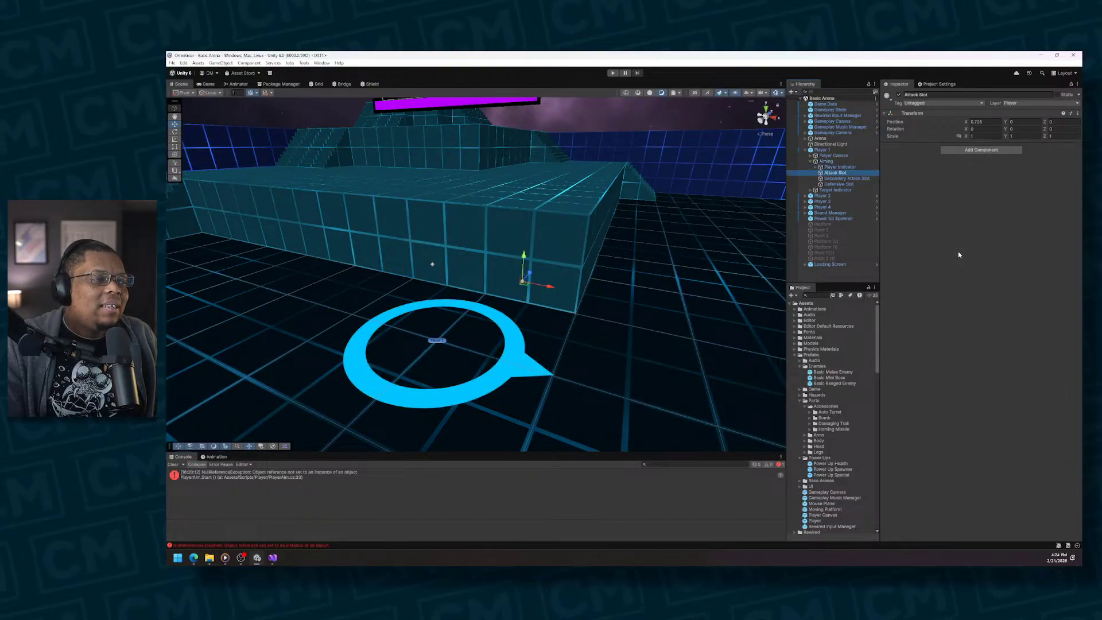
key(Left)
key(Left)
key(Left)
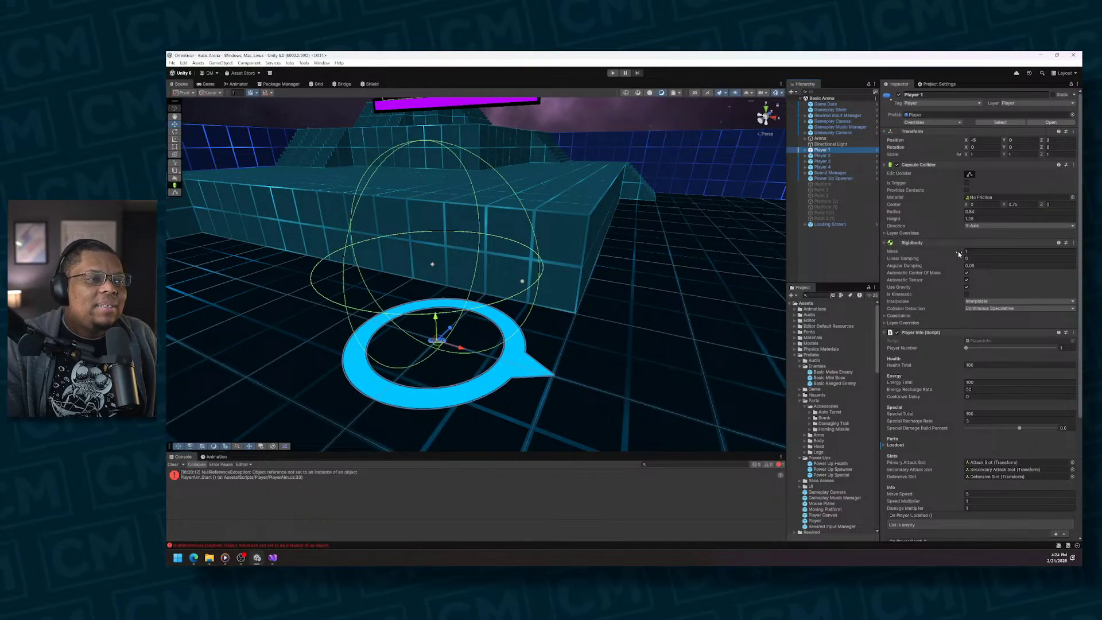
Step: Examine Player 1's Target Indicator together with its child object in the hierarchy
key(Right)
key(Down)
key(Down)
key(Up)
key(Down)
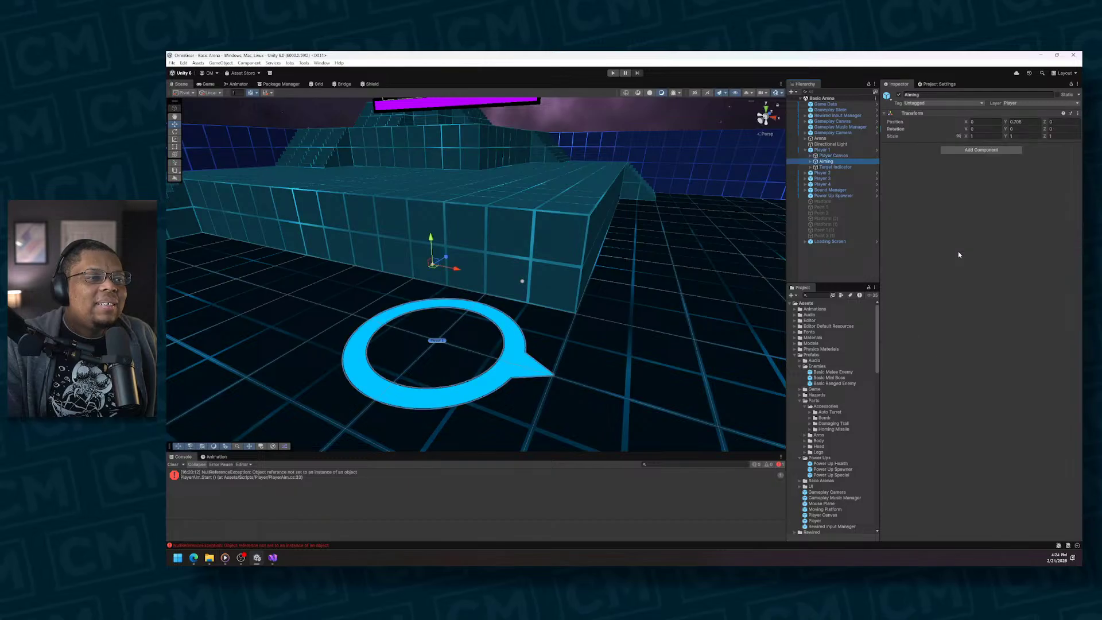
key(Down)
key(Right)
key(Down)
key(Left)
key(Left)
key(Up)
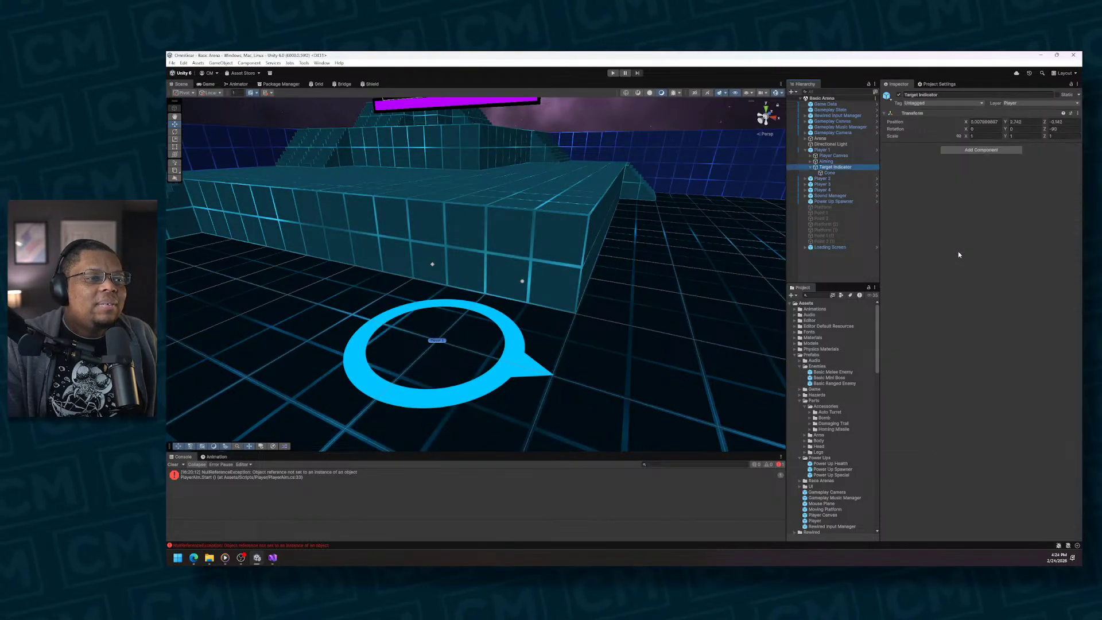
Step: Look through the attack slots under Aiming and examine the components of the Player 1 root object
key(Right)
key(Down)
key(Down)
key(Down)
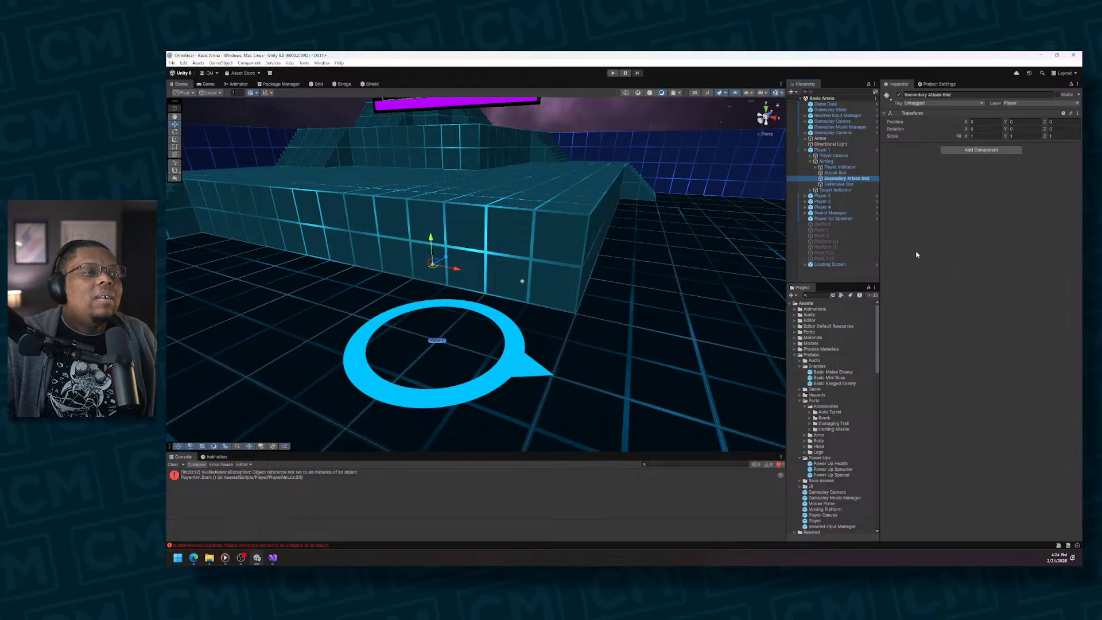
key(Up)
key(Up)
key(Up)
key(Up)
key(Up)
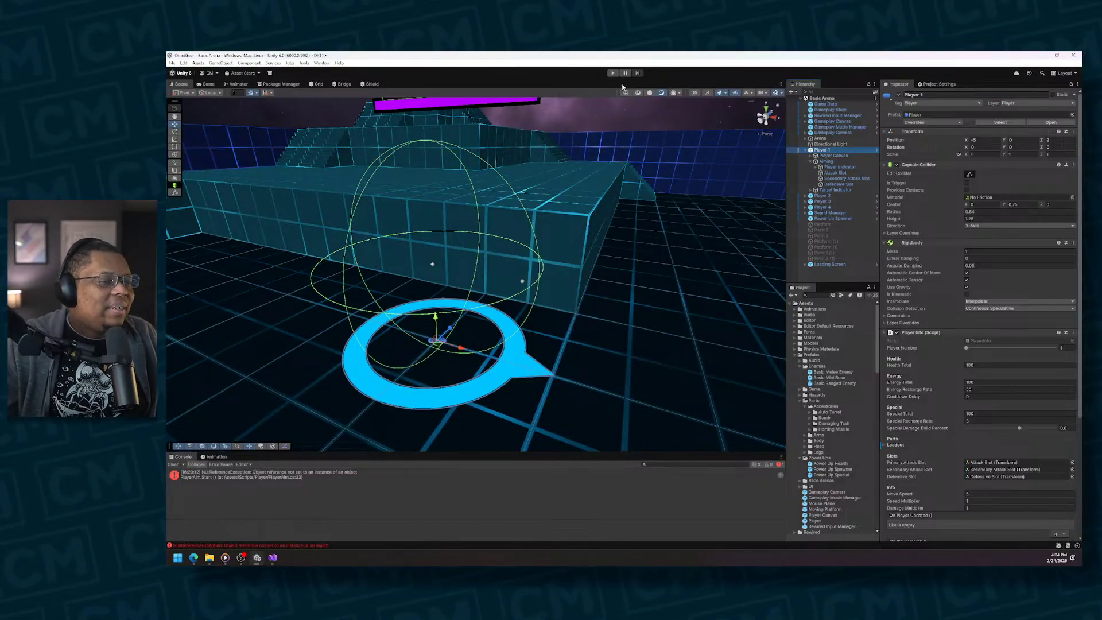
Step: Run the arena to see Player 1's body parts assembled at runtime, and stop the game to view the bare player
mouse_move(493, 207)
right_down()
mouse_move(484, 205)
mouse_move(512, 205)
right_up()
key(a)
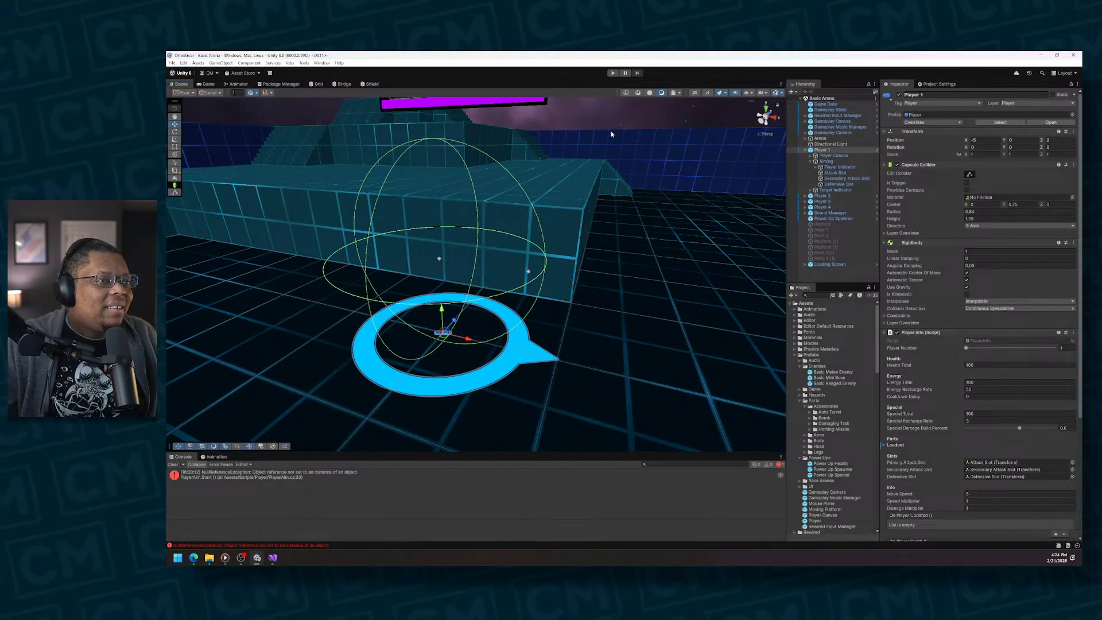
click(612, 73)
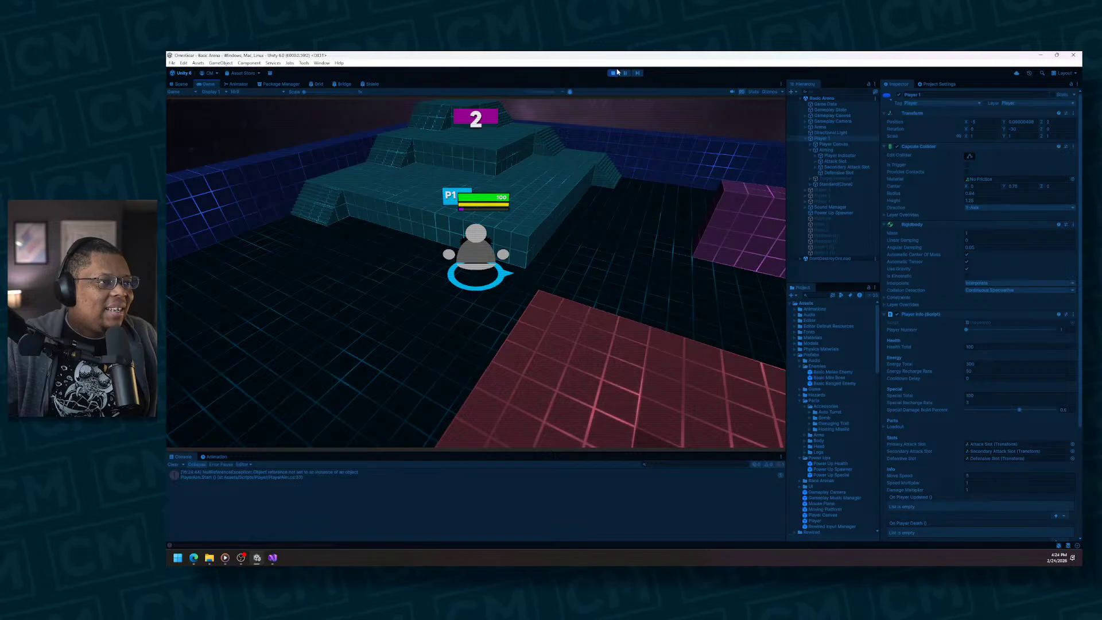
click(613, 73)
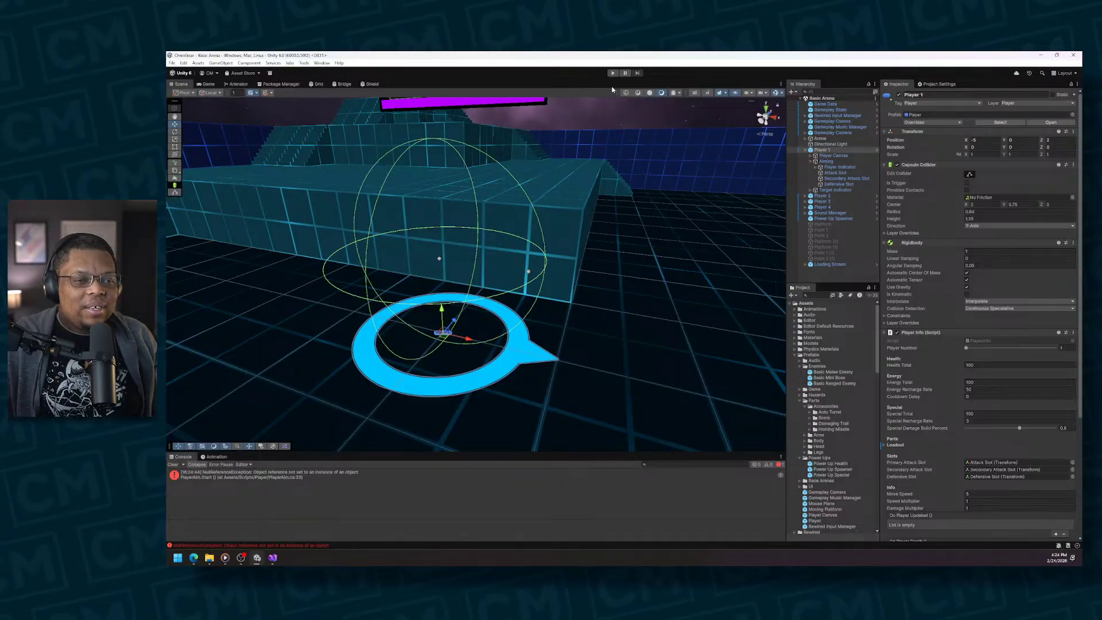
key(w)
right_drag(480, 194, 460, 188)
key(s)
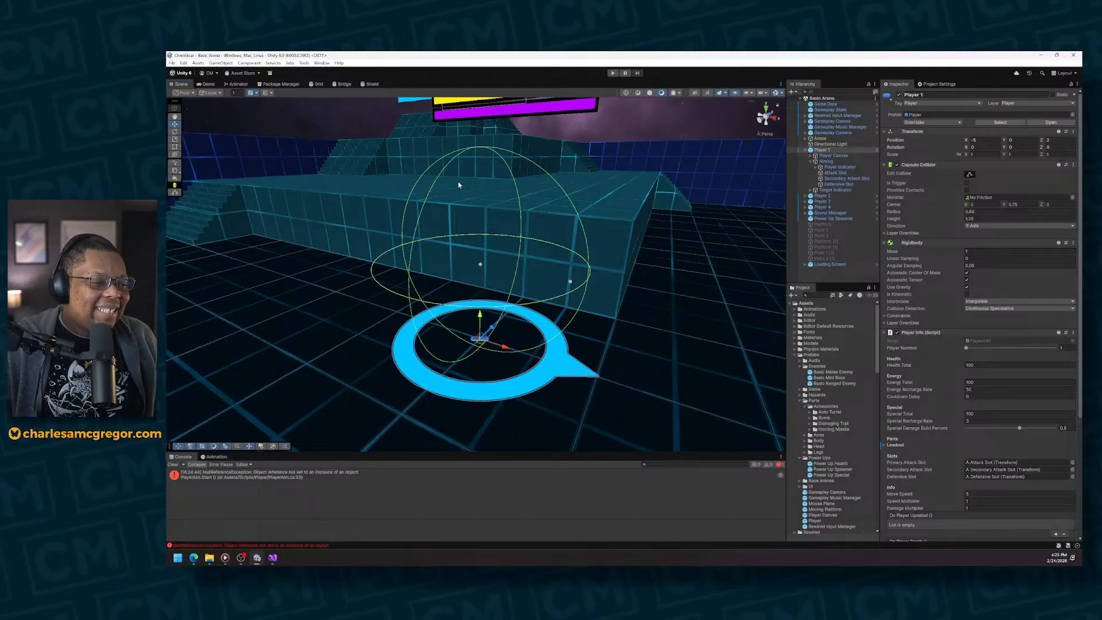
Step: Run the arena again and examine the components of the Standard(Clone) object spawned under Player 1
right_click(839, 176)
click(829, 162)
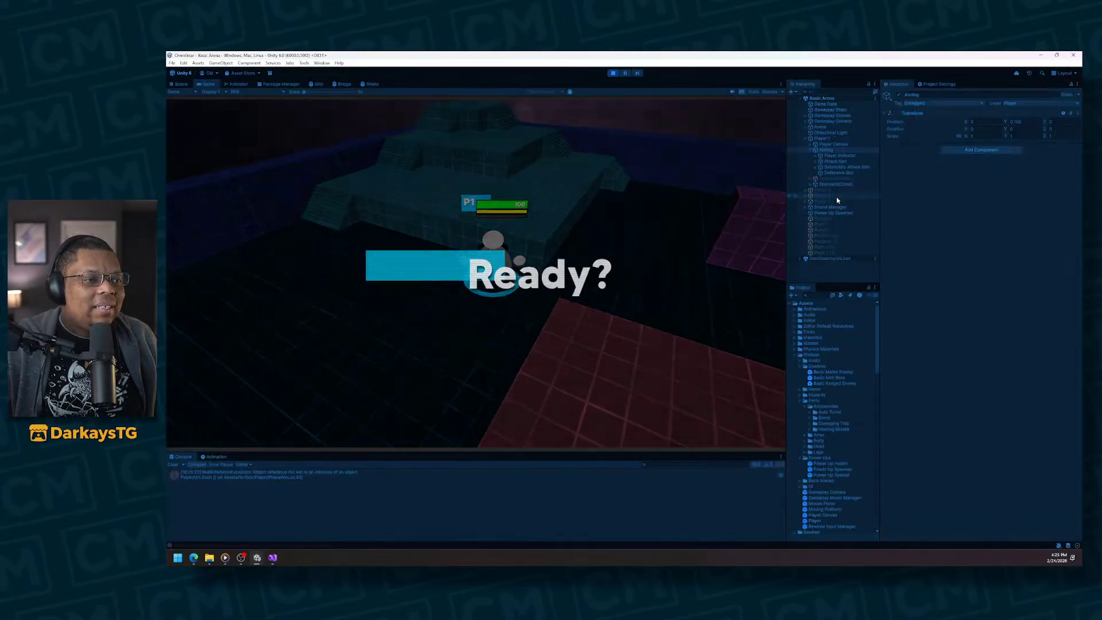
click(835, 183)
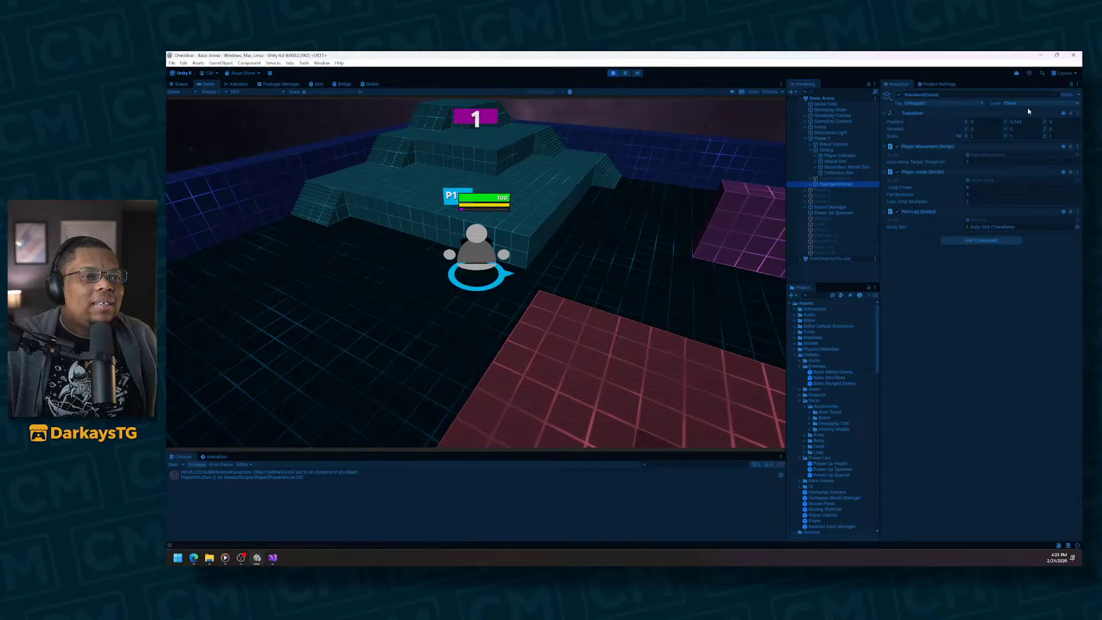
Step: Expand the Body folder of the Parts prefabs and look through its individual part folders
scroll(843, 415, down, 2)
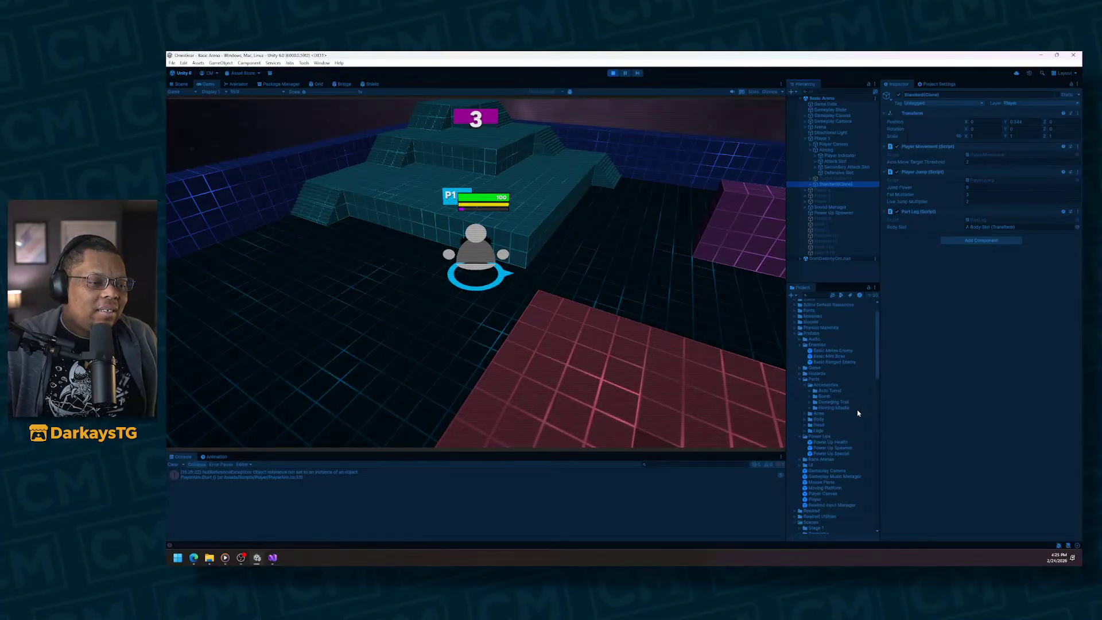
click(845, 423)
key(Up)
key(Right)
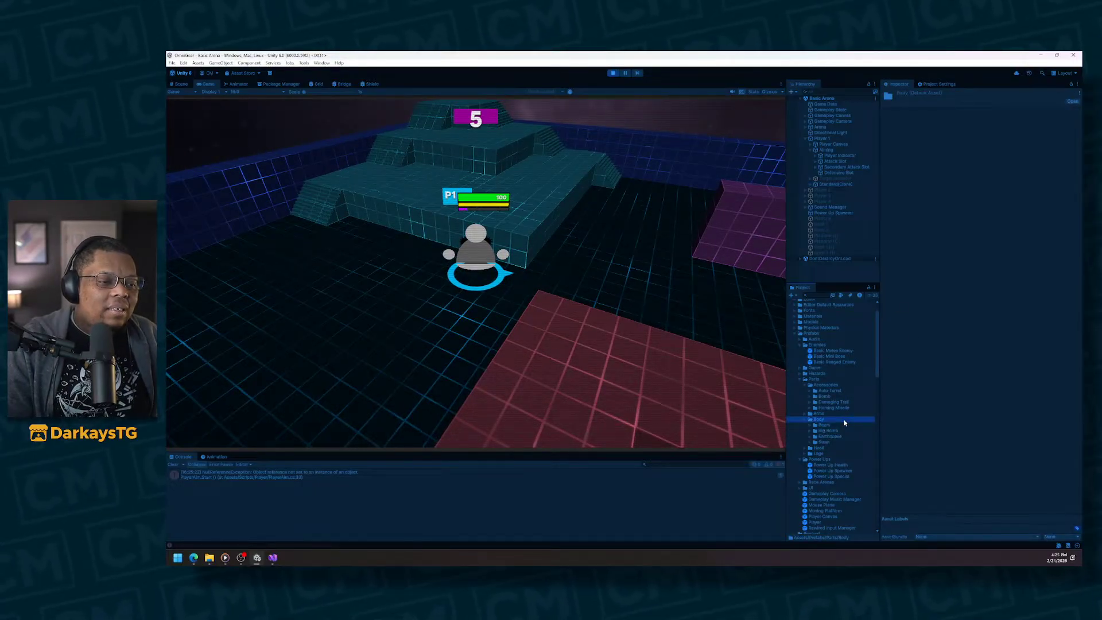
key(Down)
key(Down)
key(Down)
key(Up)
key(Up)
key(Down)
key(Down)
key(Down)
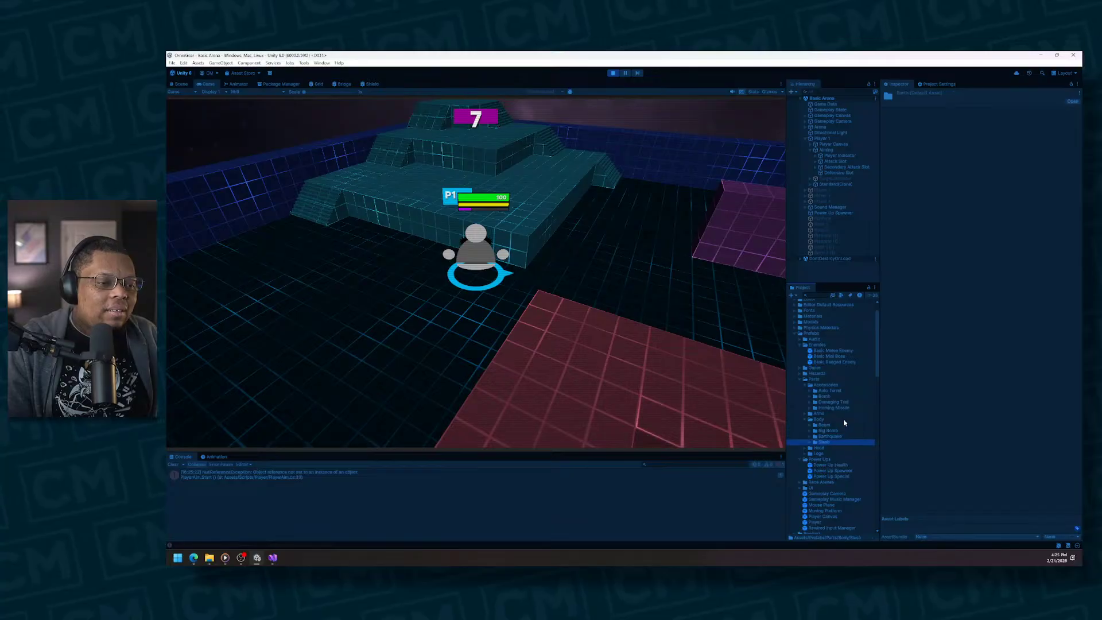
key(Up)
key(Up)
key(Up)
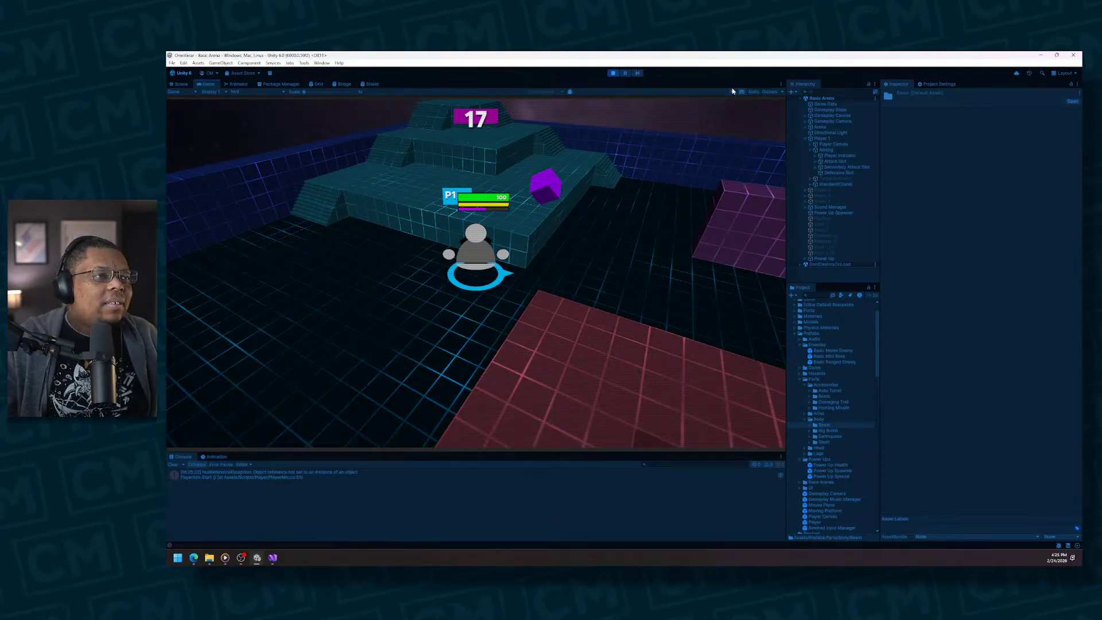
Step: Review the Big Bomb and Earthquake folders alongside the other Body parts, returning to the Body folder
scroll(837, 420, down, 2)
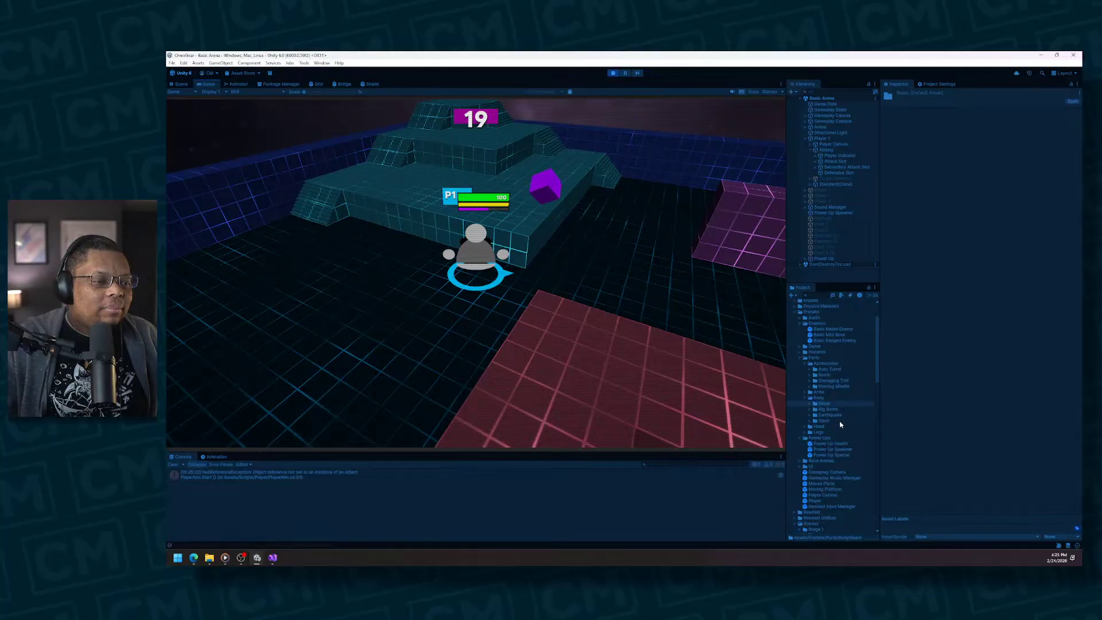
click(842, 415)
key(Up)
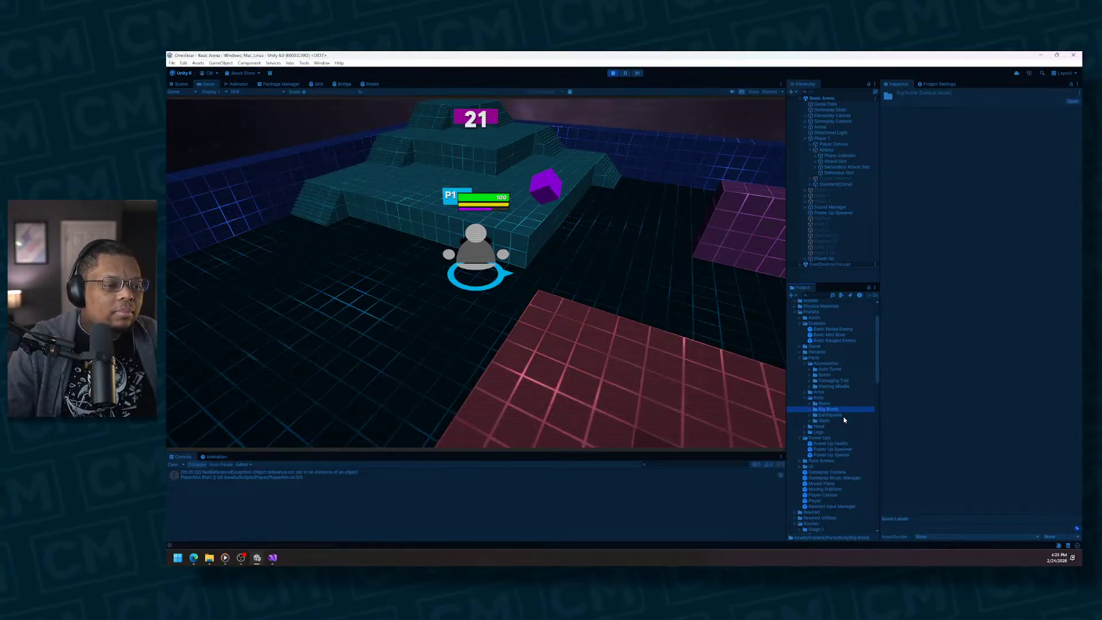
key(Up)
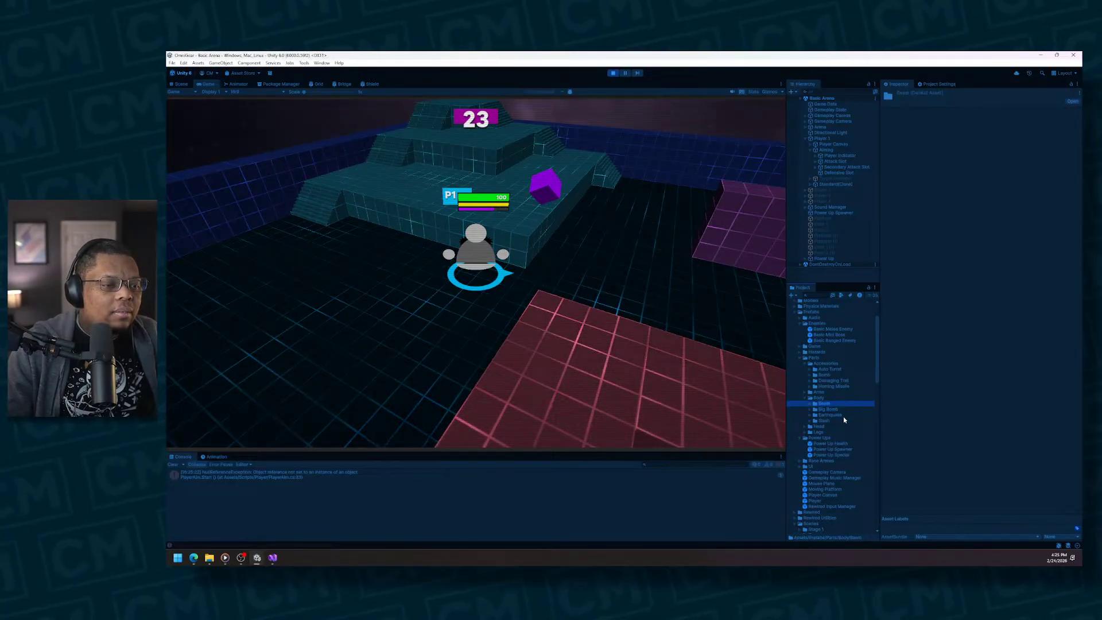
key(Down)
key(Down)
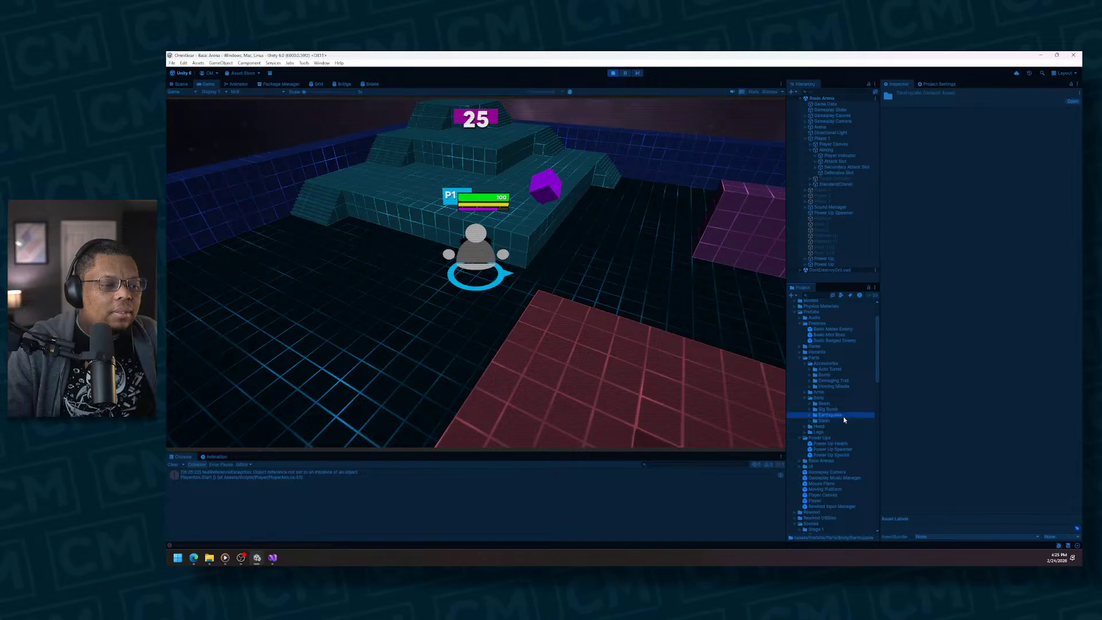
key(Up)
key(Up)
key(Up)
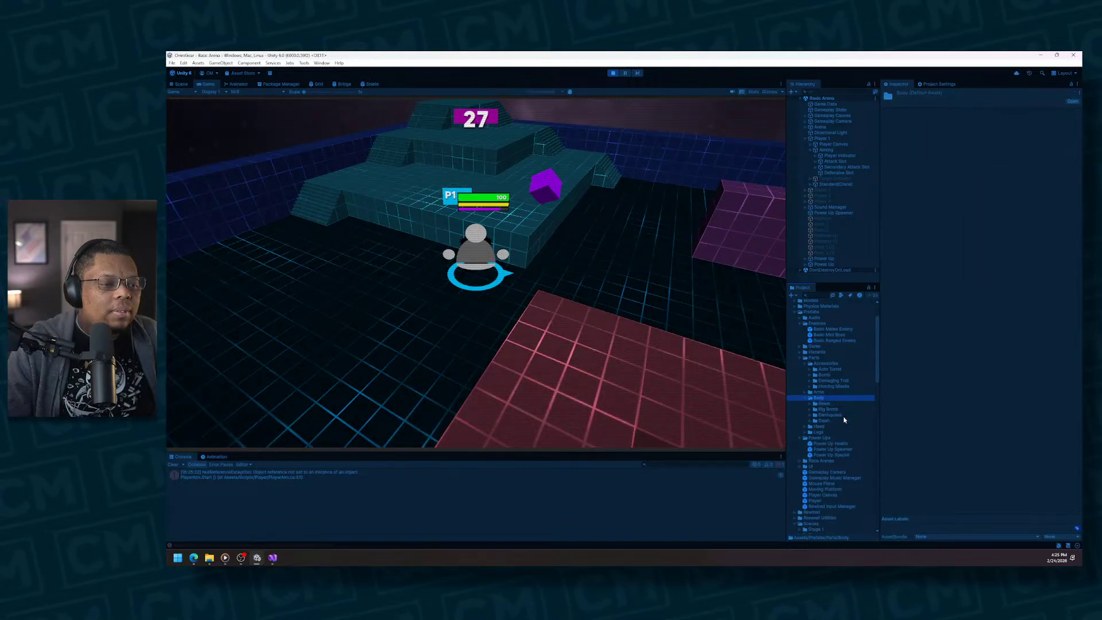
Step: Collapse the Body folder, expand the Legs folder of the Parts prefabs and look through its part folders
key(Left)
key(Left)
key(Down)
key(Down)
key(Down)
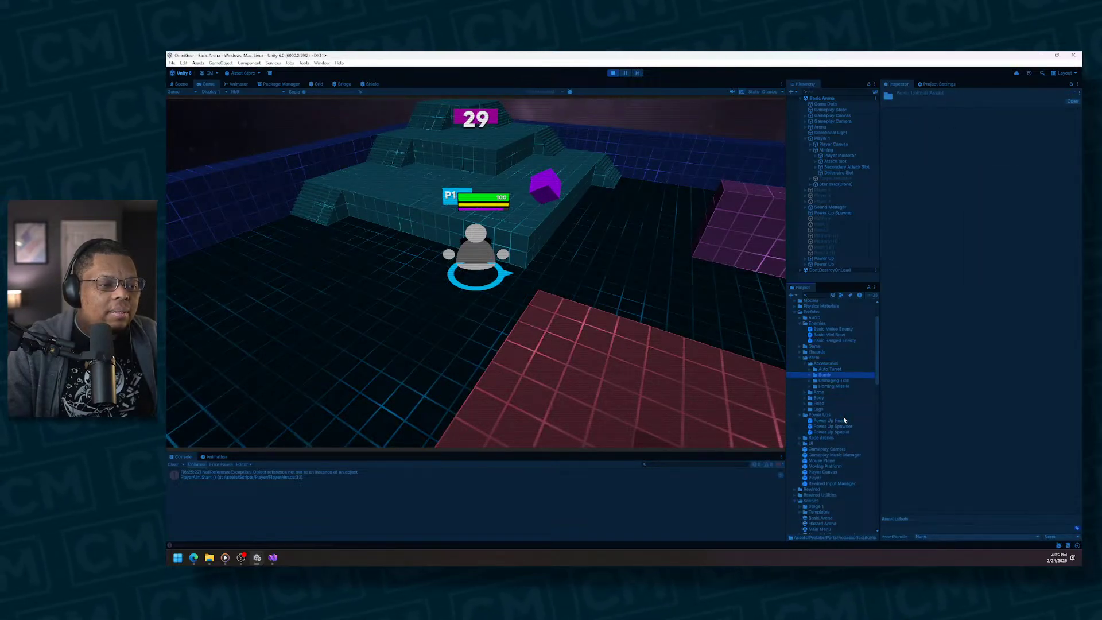
key(Down)
key(Down)
key(Down)
key(Down)
key(Down)
key(Down)
key(Right)
key(Down)
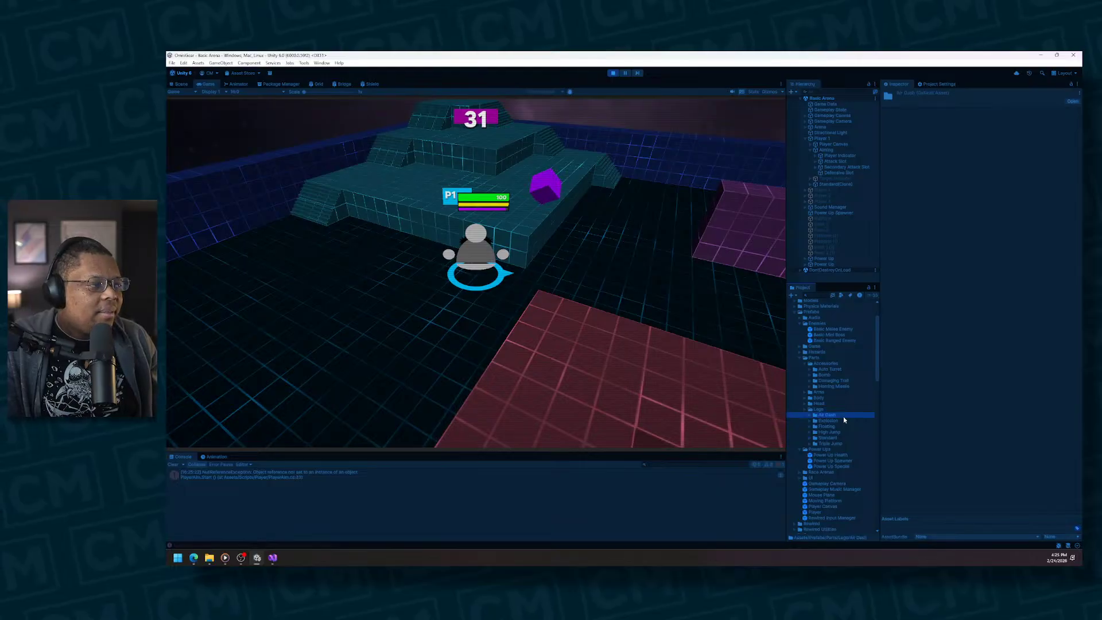
key(Down)
key(Down)
key(Down)
key(Down)
key(Down)
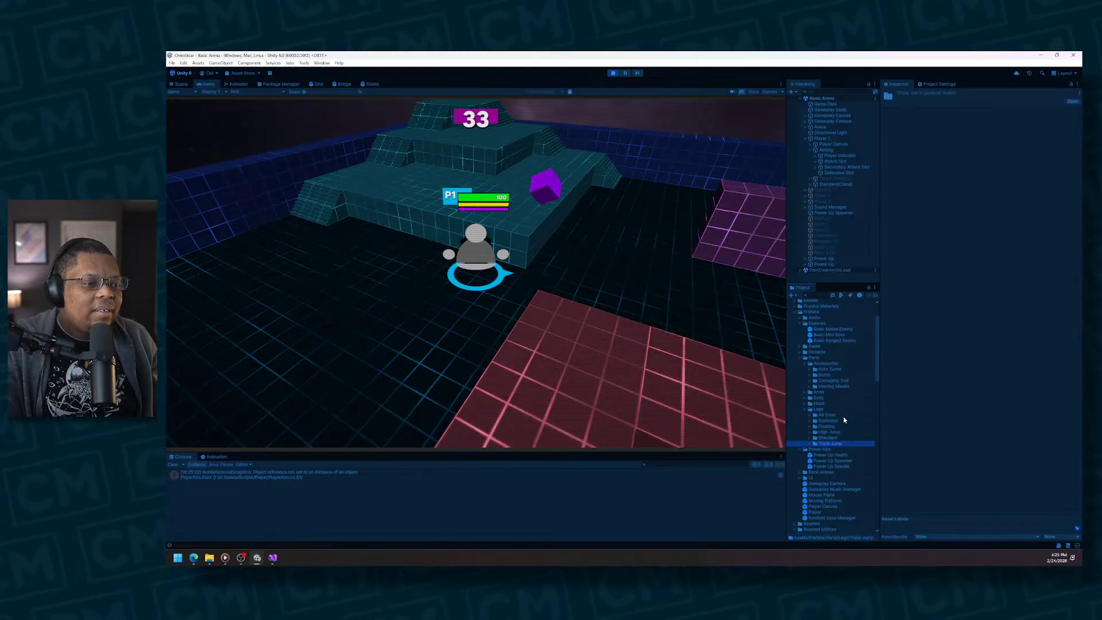
Step: Inspect the Standard legs prefab's components and compare them with the Standard(Clone) object under Player 1
key(Up)
key(Right)
key(Down)
key(Down)
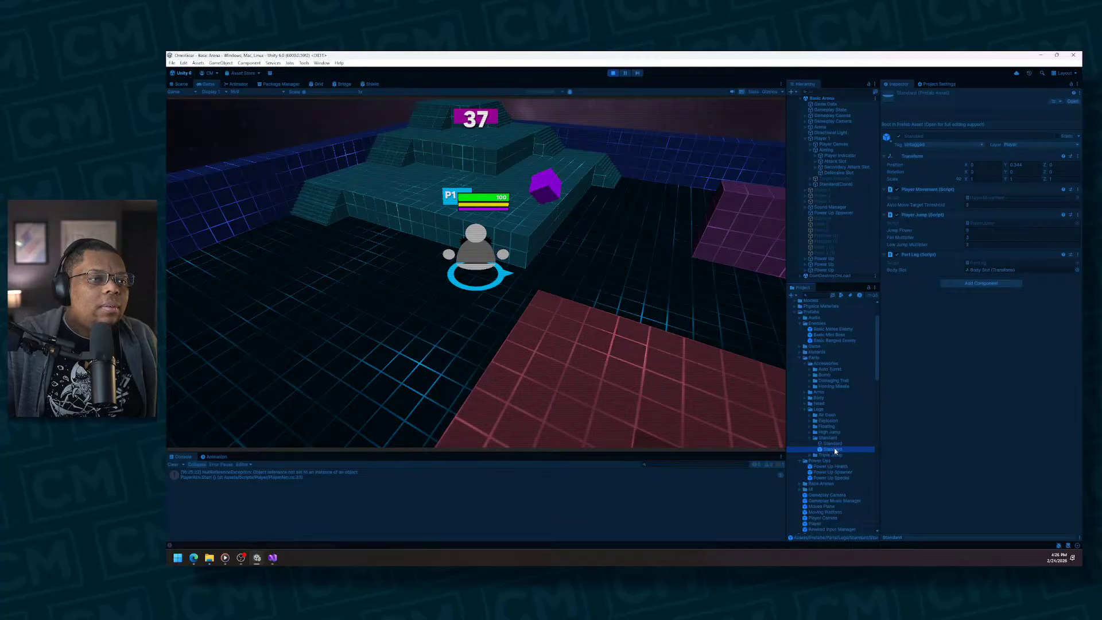
click(815, 184)
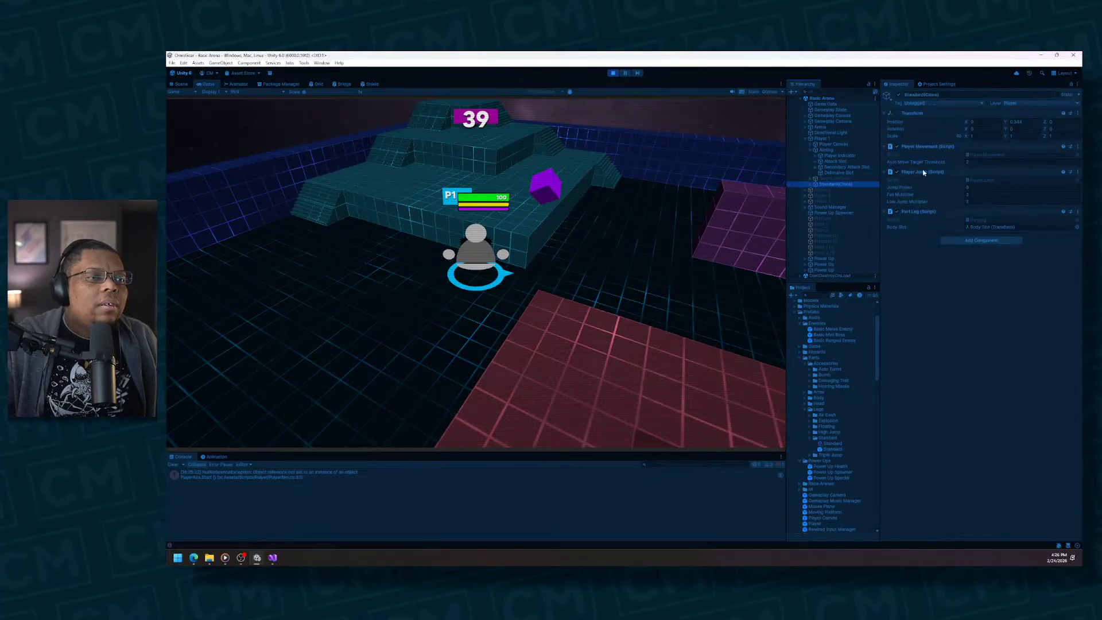
Step: Stop the game and add the Standard legs prefab as a child of Player 1 in the scene
click(613, 73)
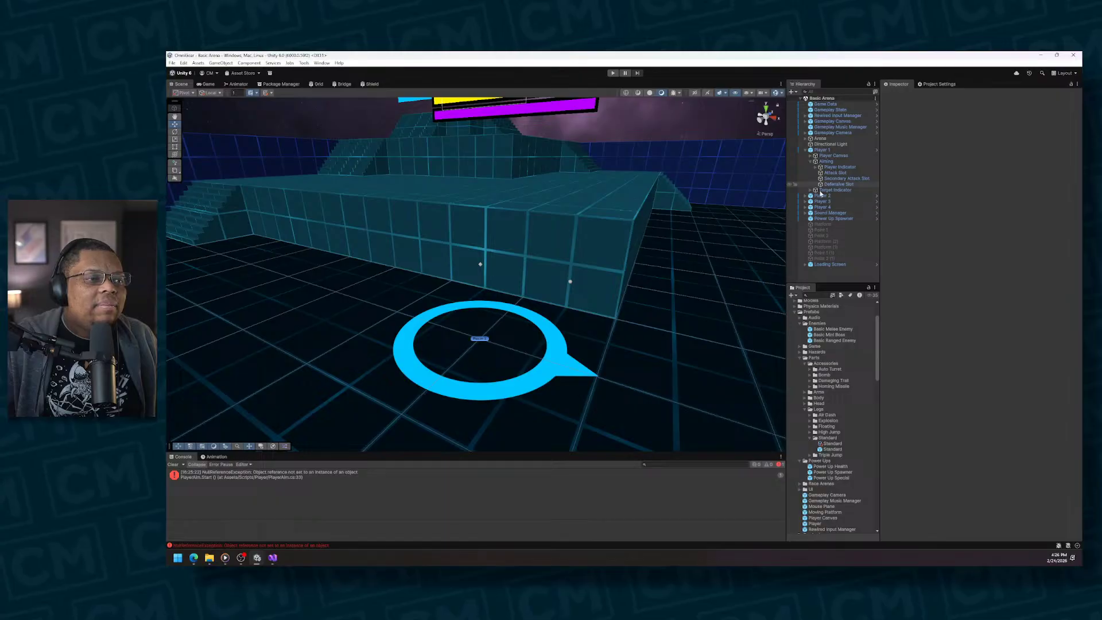
click(811, 161)
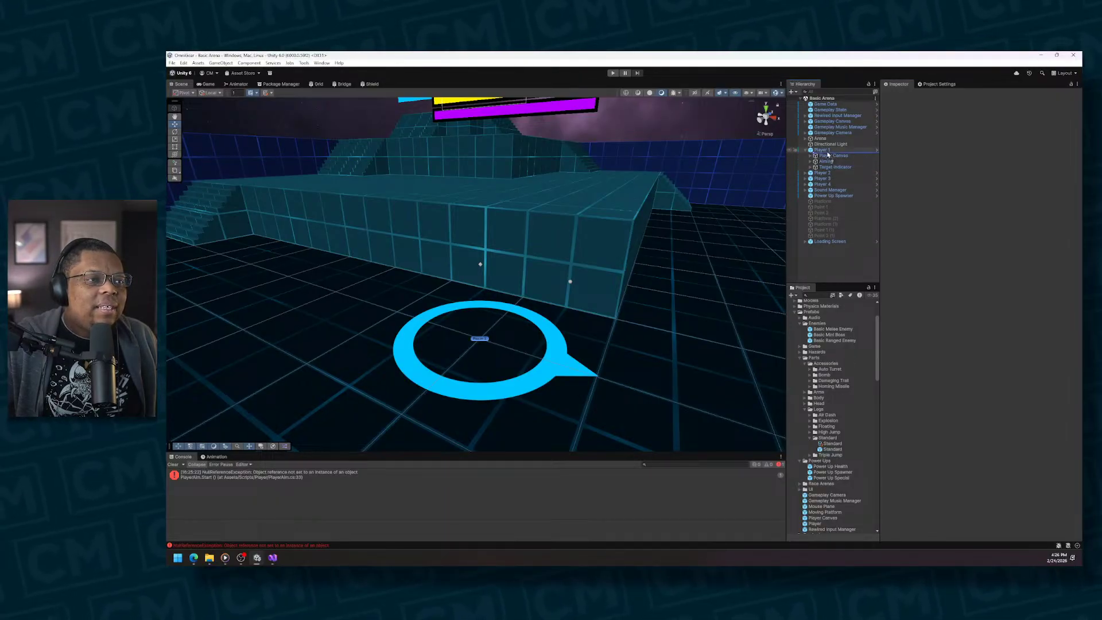
drag(826, 153, 826, 151)
key(f)
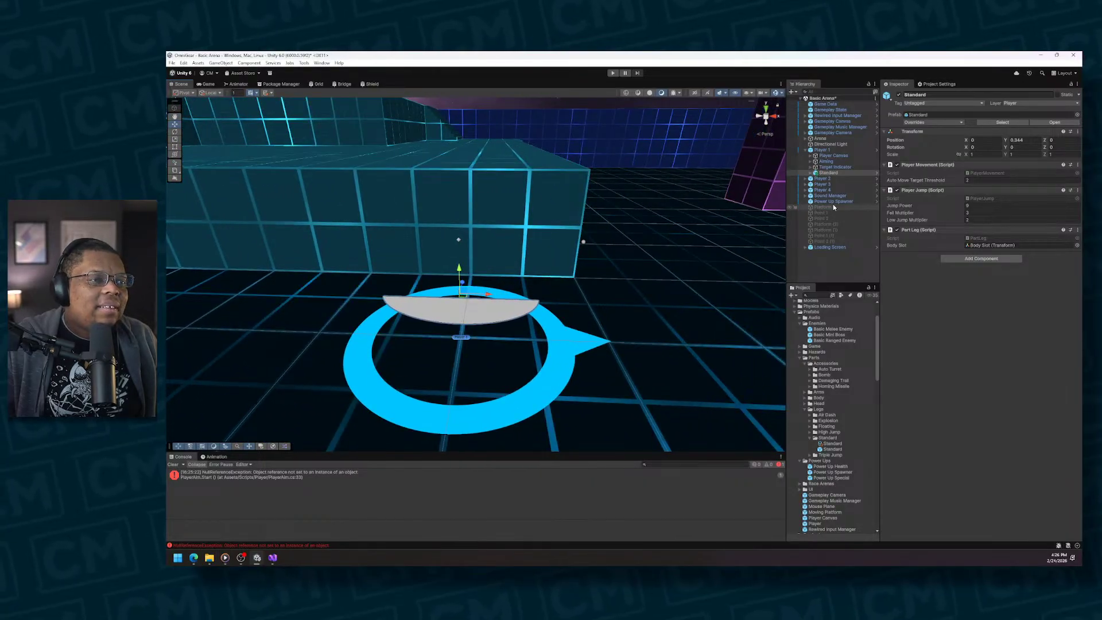
Step: Place the Beam Body prefab inside the Body Slot of Player 1's Standard legs
click(810, 173)
click(832, 184)
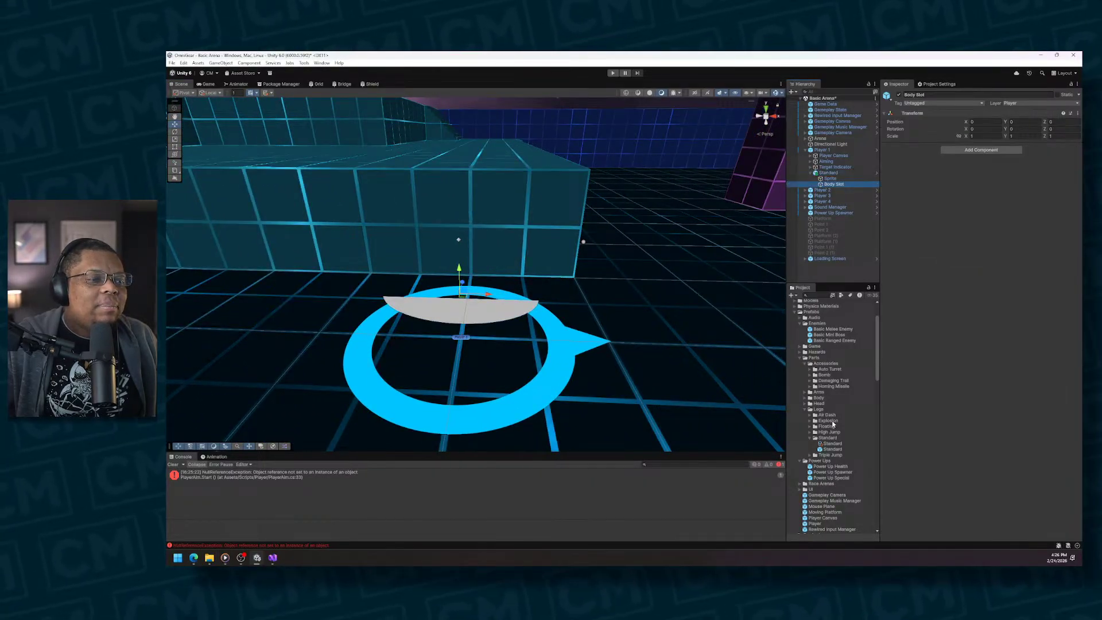
click(809, 438)
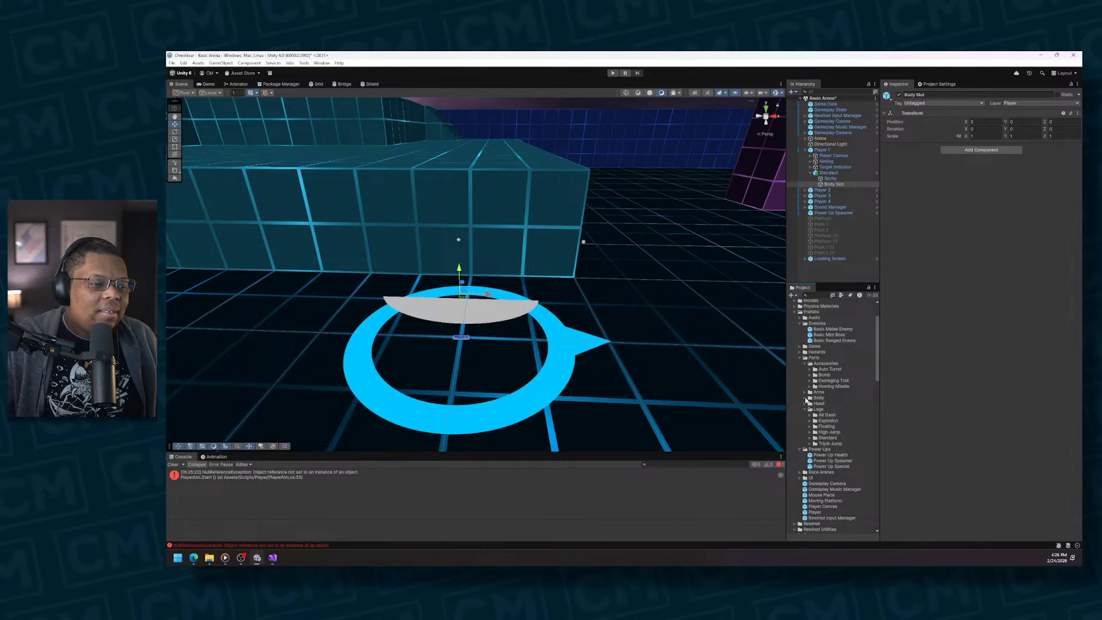
click(805, 397)
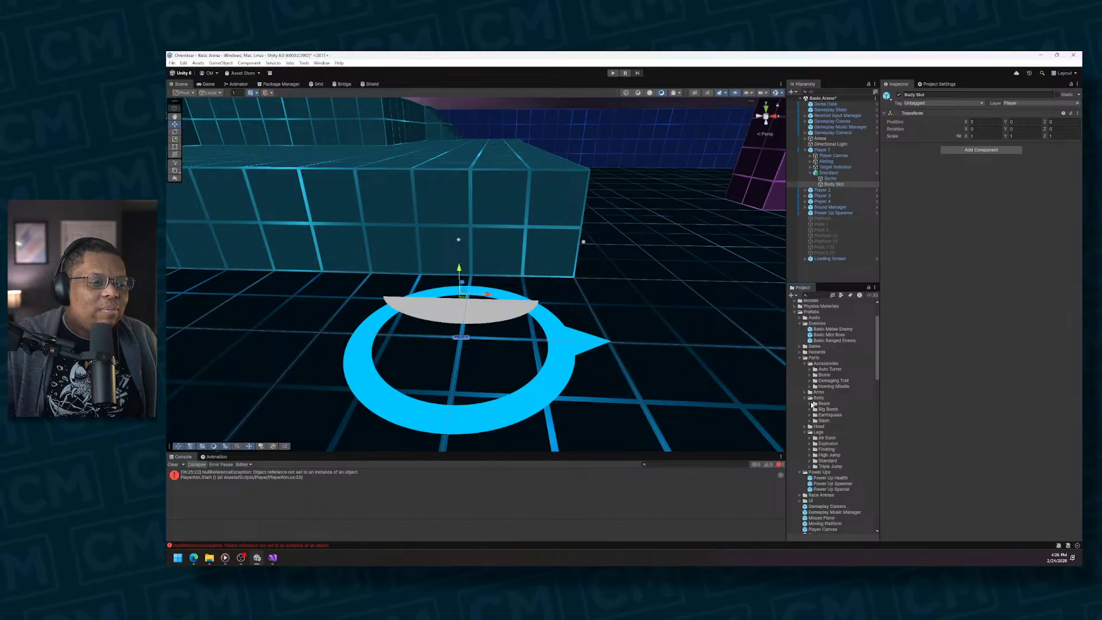
click(810, 403)
drag(834, 415, 836, 188)
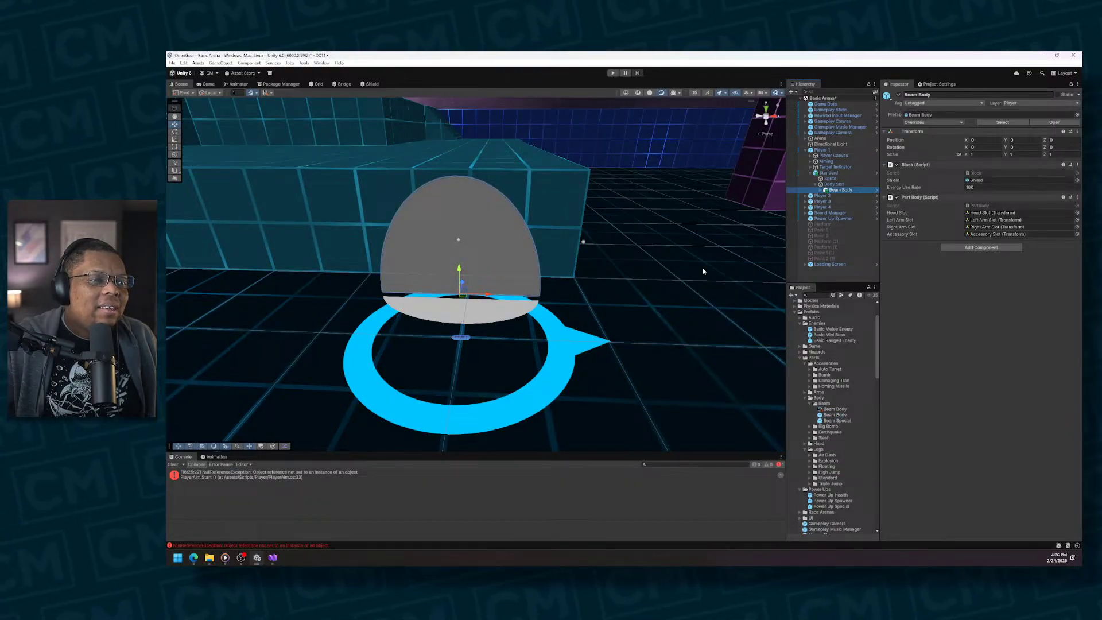
Step: Expand the Beam Body under Player 1 and examine its part slots, including the Right Arm Slot
click(820, 190)
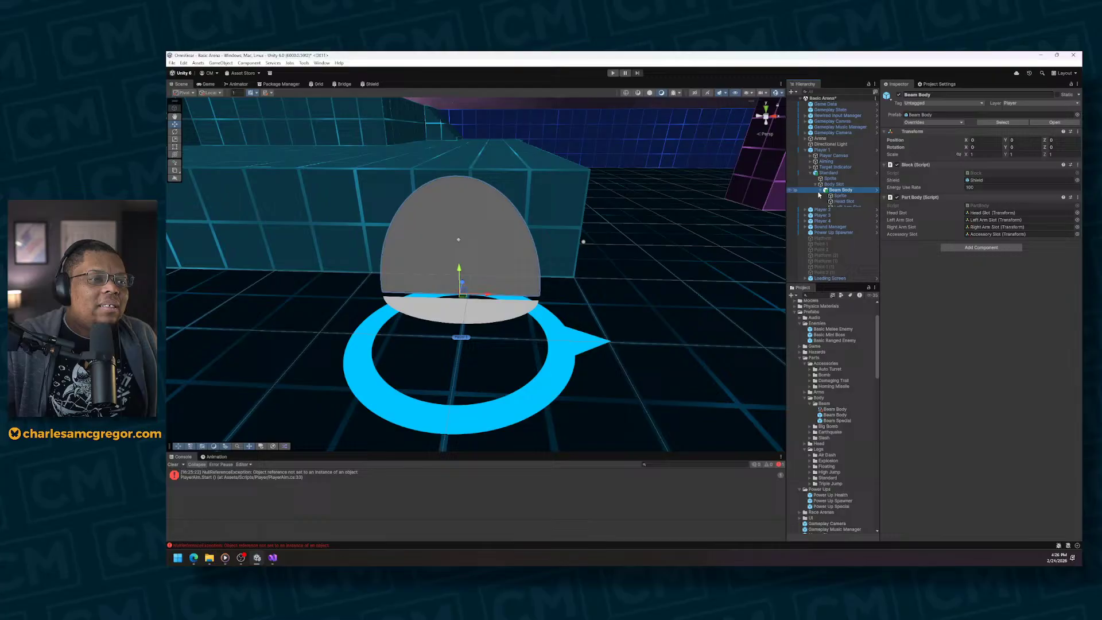
click(847, 208)
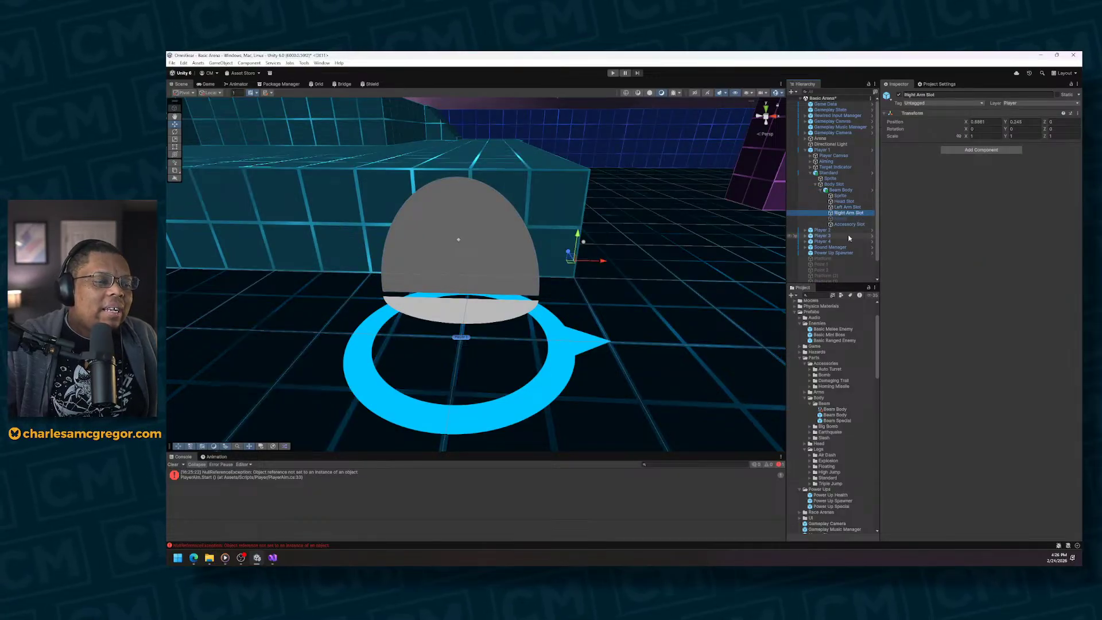
click(807, 466)
click(818, 433)
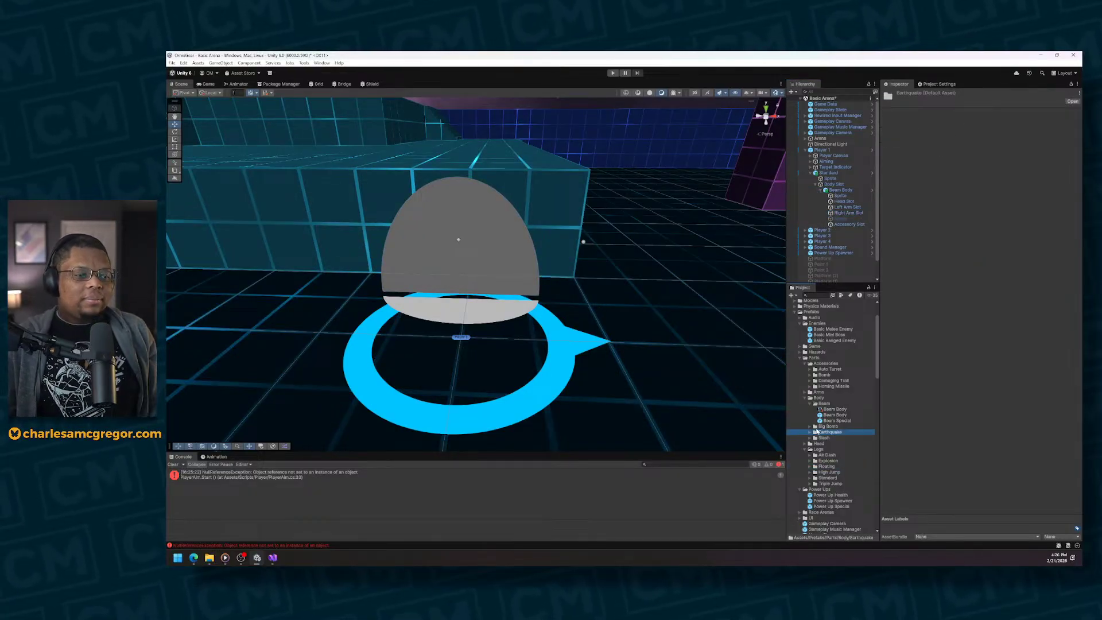
Step: Place the Revolver folder's Left Arm Basic 1 and Right Arm Basic 1 prefabs in the Beam Body's matching arm slots
click(804, 398)
click(804, 392)
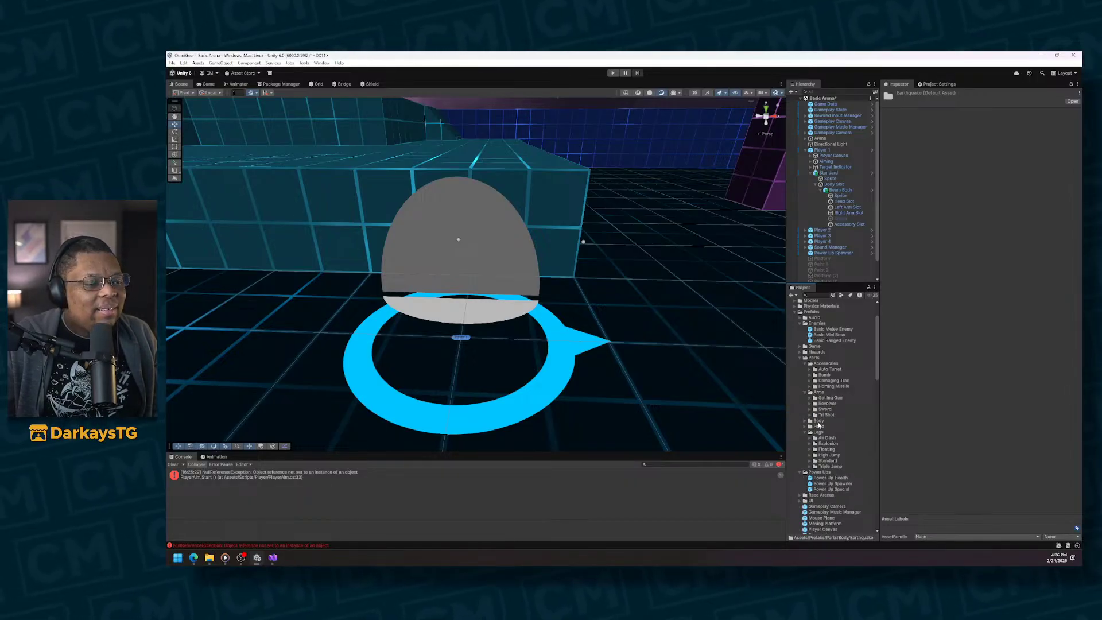
click(809, 404)
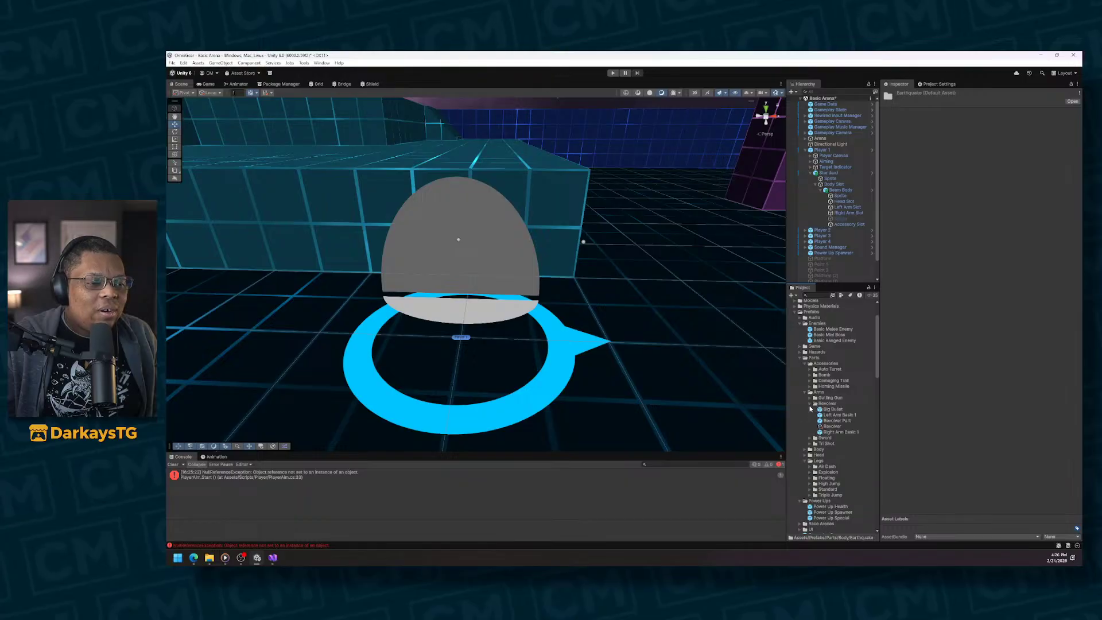
click(833, 415)
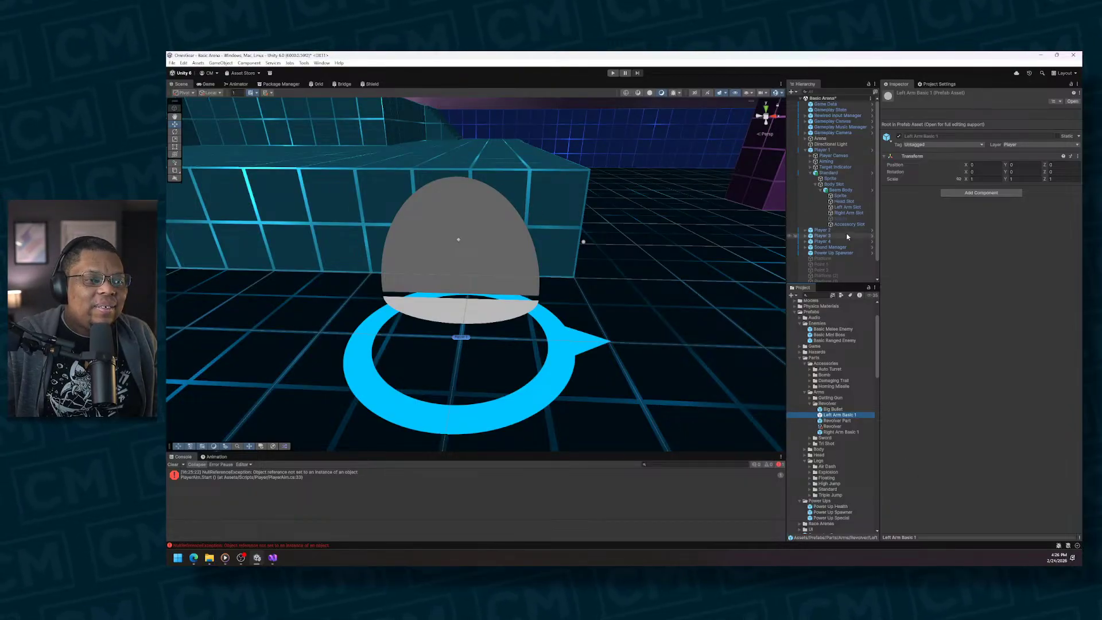
click(847, 206)
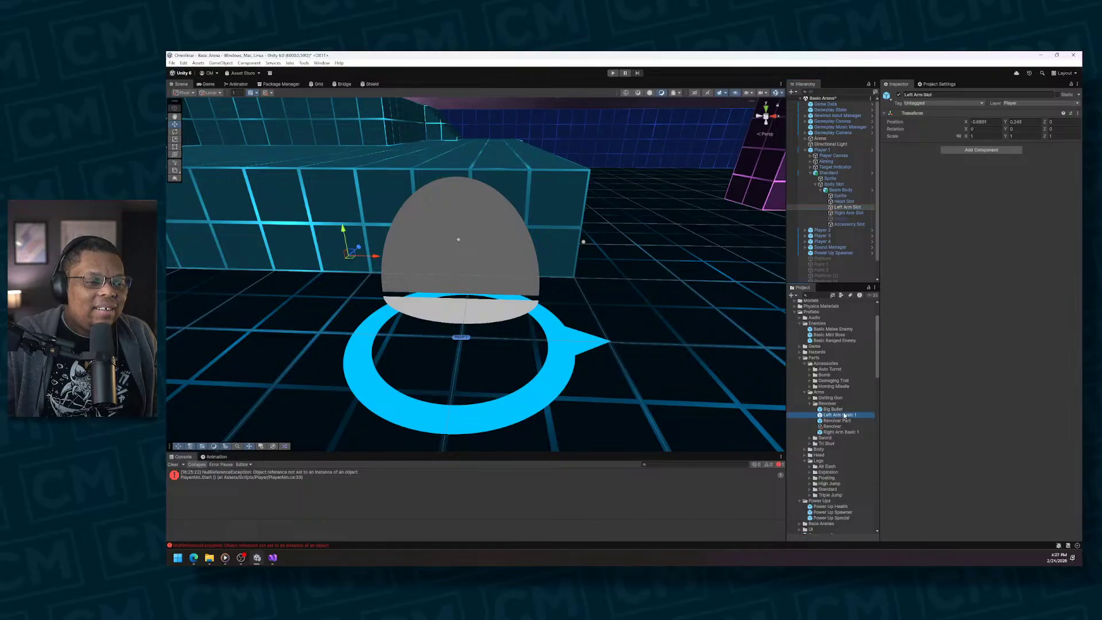
drag(846, 210, 847, 208)
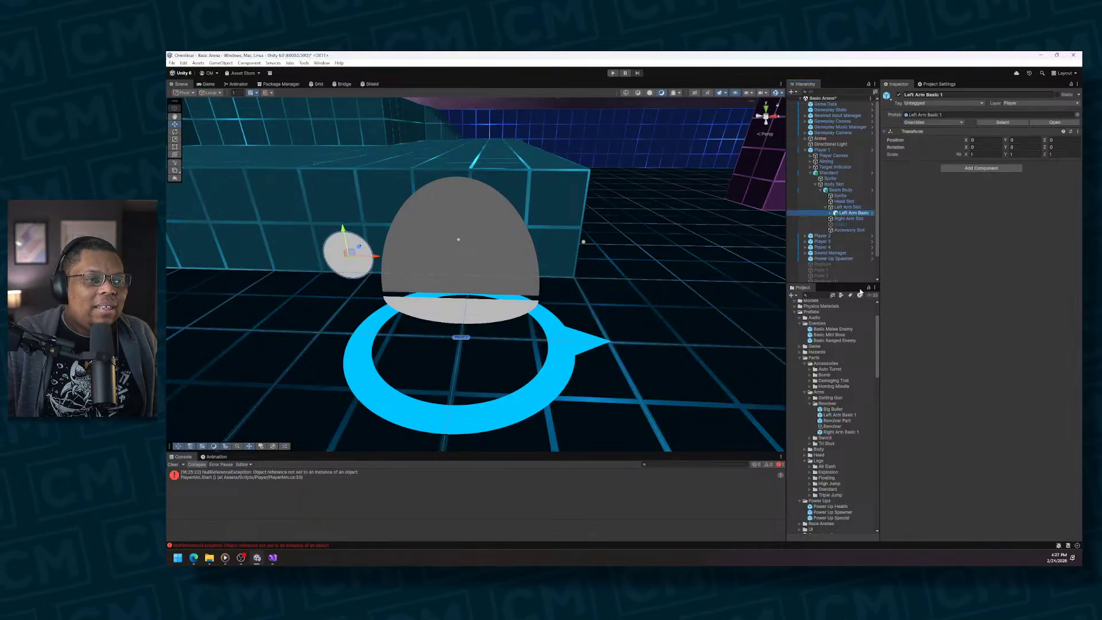
drag(846, 433, 854, 221)
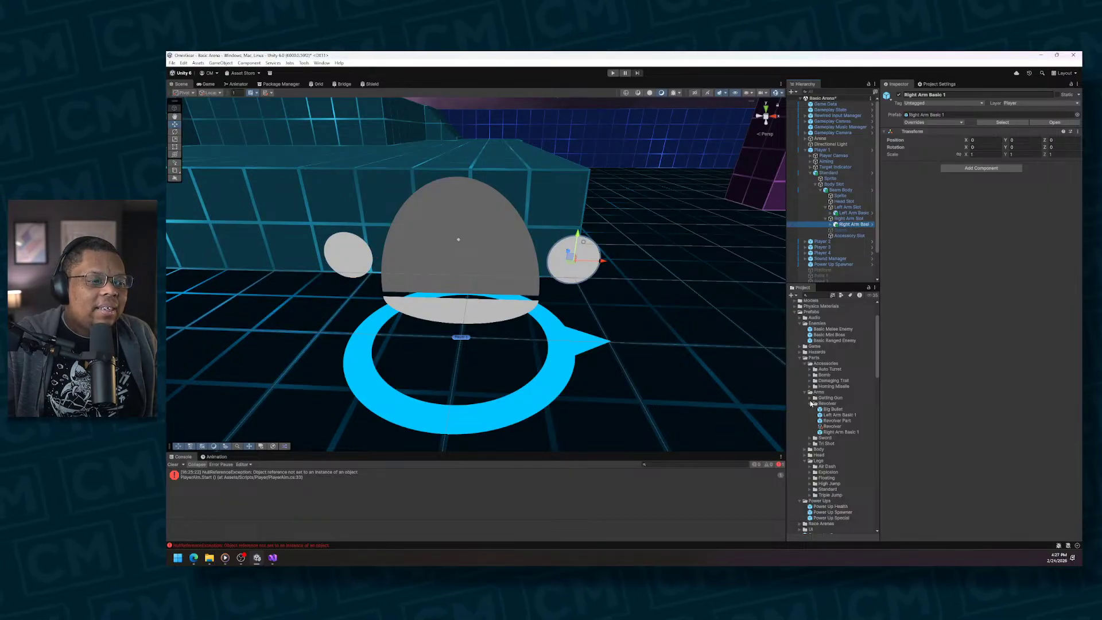
Step: Place the Bomb Part prefab in the Accessory Slot and the Standard Head prefab in the Head Slot
click(809, 375)
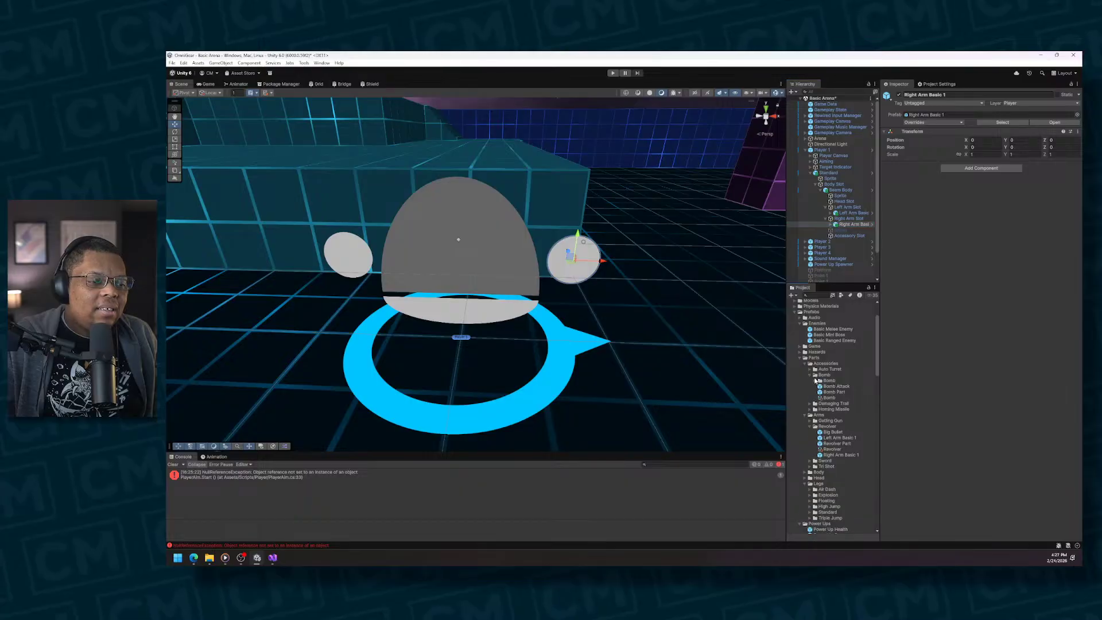
drag(832, 393, 847, 240)
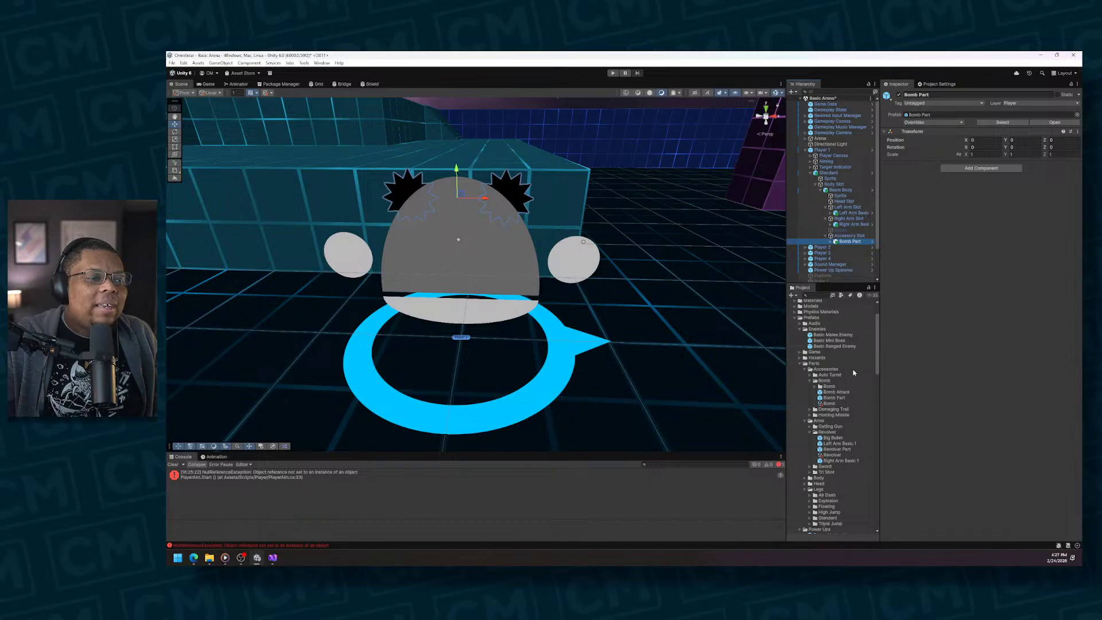
click(806, 484)
scroll(814, 487, down, 3)
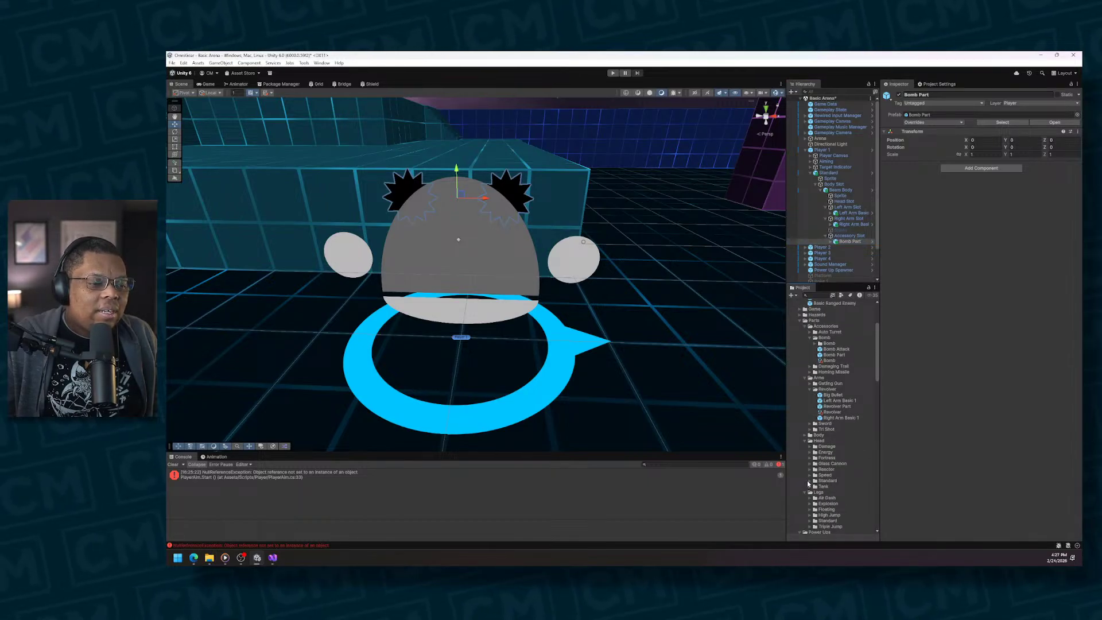
click(808, 481)
drag(832, 492, 850, 204)
Step: Examine the assembled character's Head Slot, Standard Head and its Sprite, switching the Sprite off and back on
key(s)
mouse_move(433, 292)
right_down()
mouse_move(428, 281)
mouse_move(644, 287)
mouse_move(427, 278)
mouse_move(464, 254)
right_up()
key(w)
key(a)
key(s)
key(d)
key(s)
key(w)
click(848, 202)
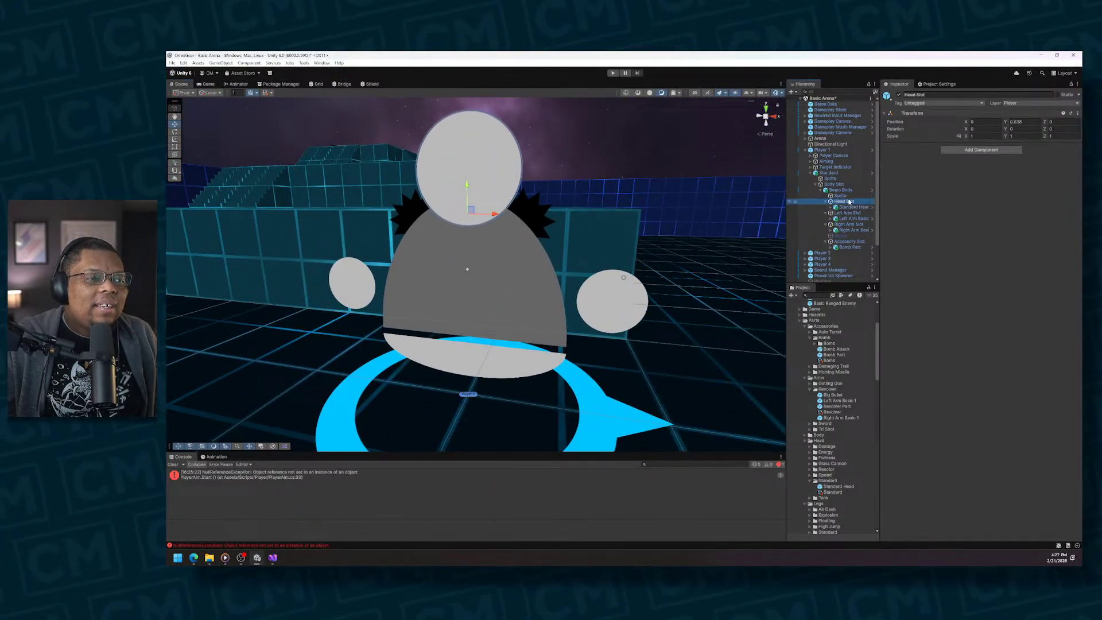
click(852, 207)
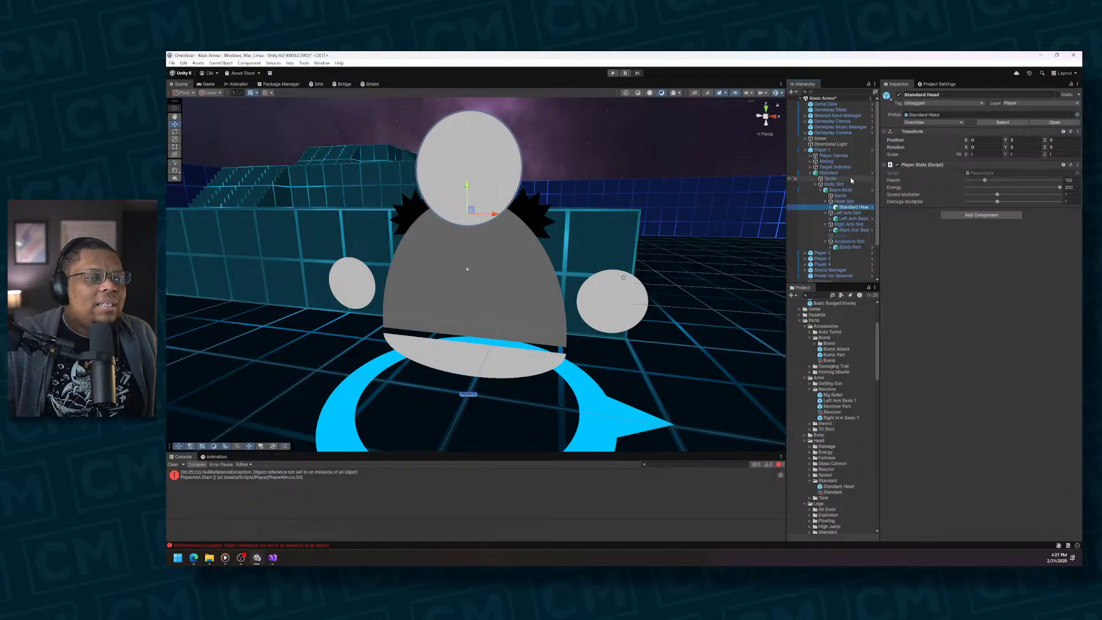
click(831, 208)
click(848, 213)
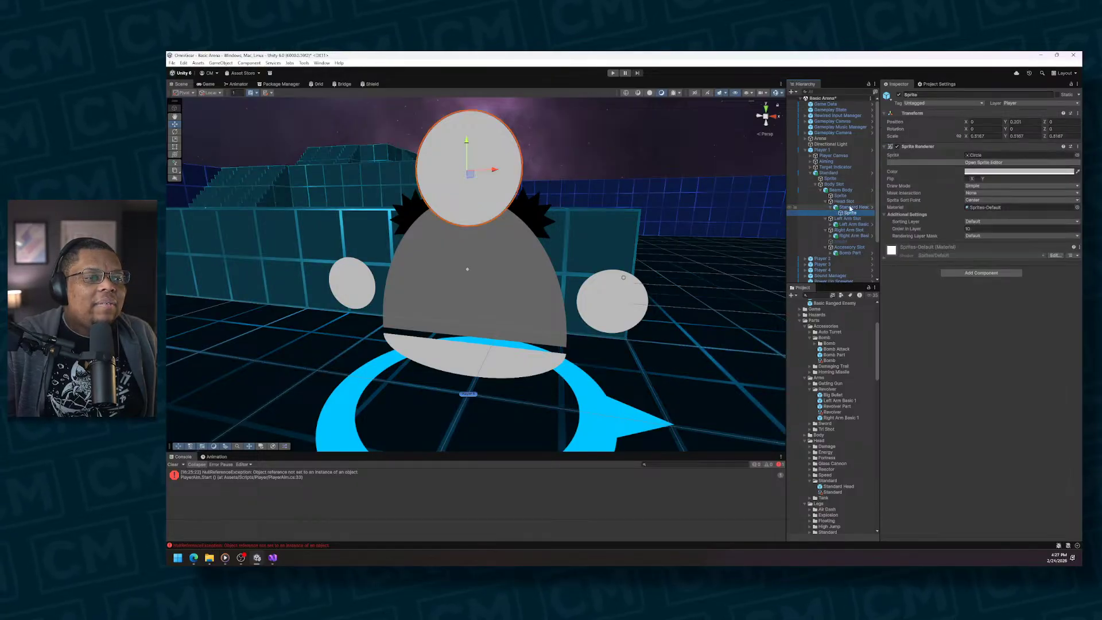
click(898, 94)
click(898, 95)
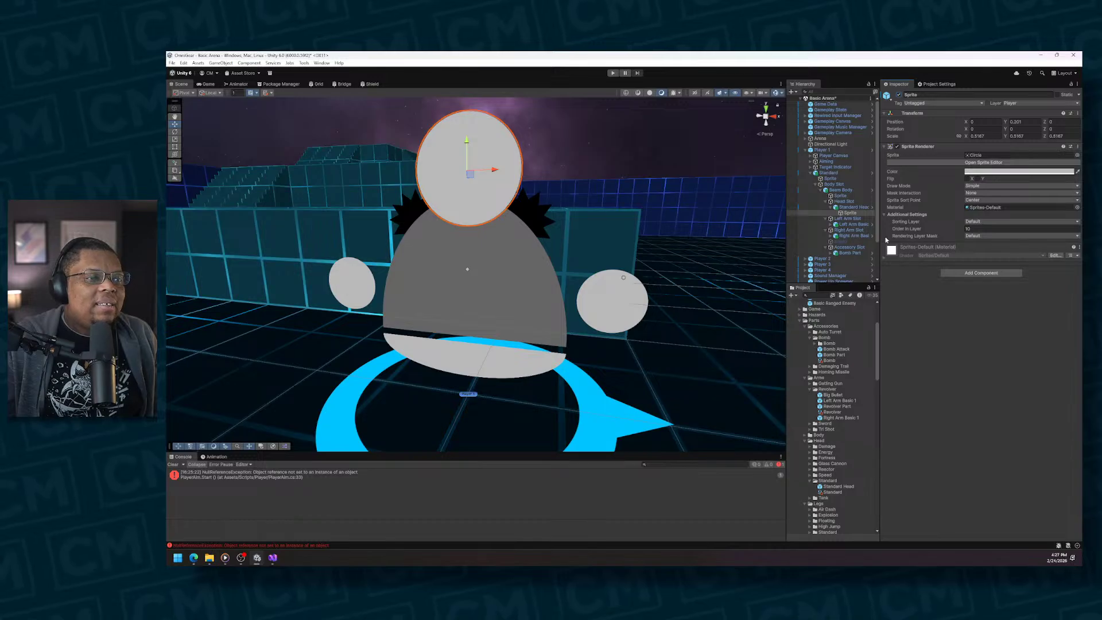
Step: Create a 3D sphere as a child of the Standard Head object
right_click(852, 213)
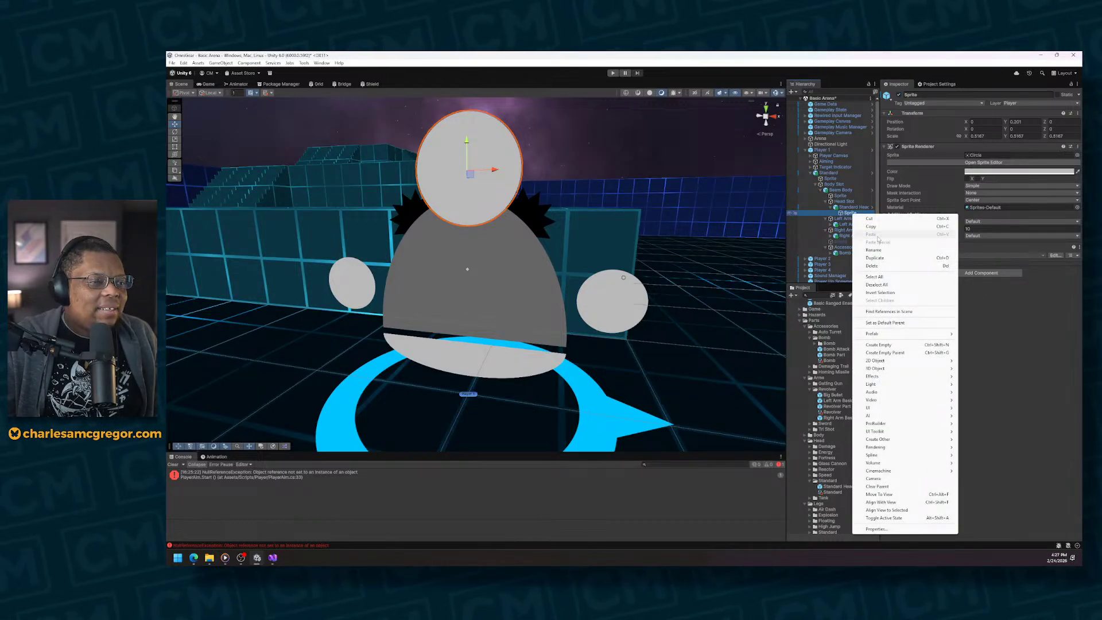
click(987, 363)
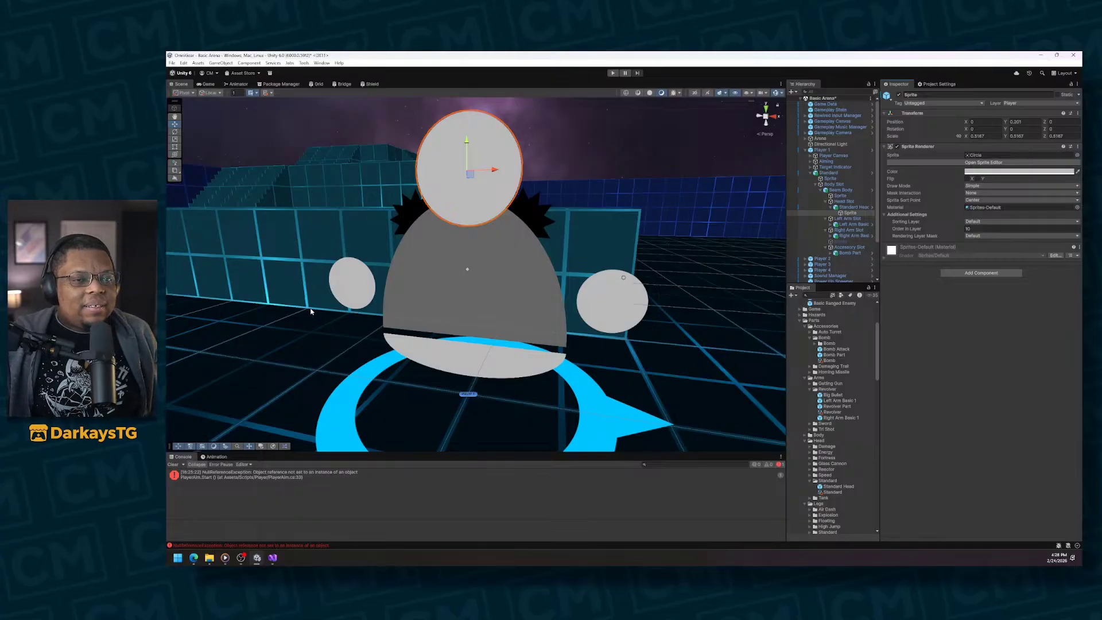
click(849, 207)
right_click(850, 210)
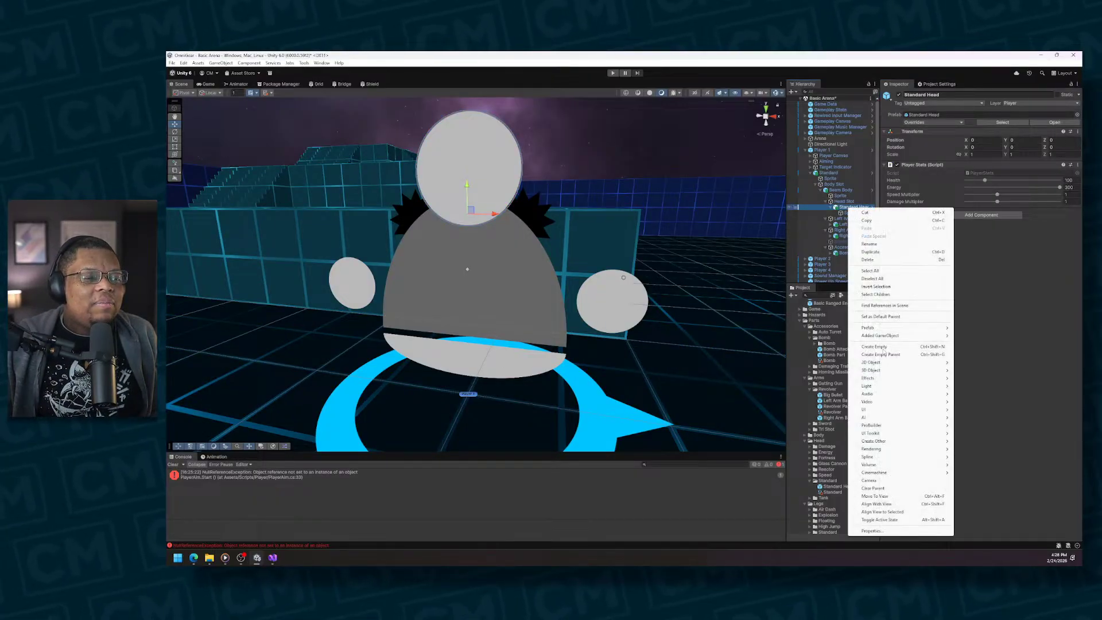
mouse_move(895, 410)
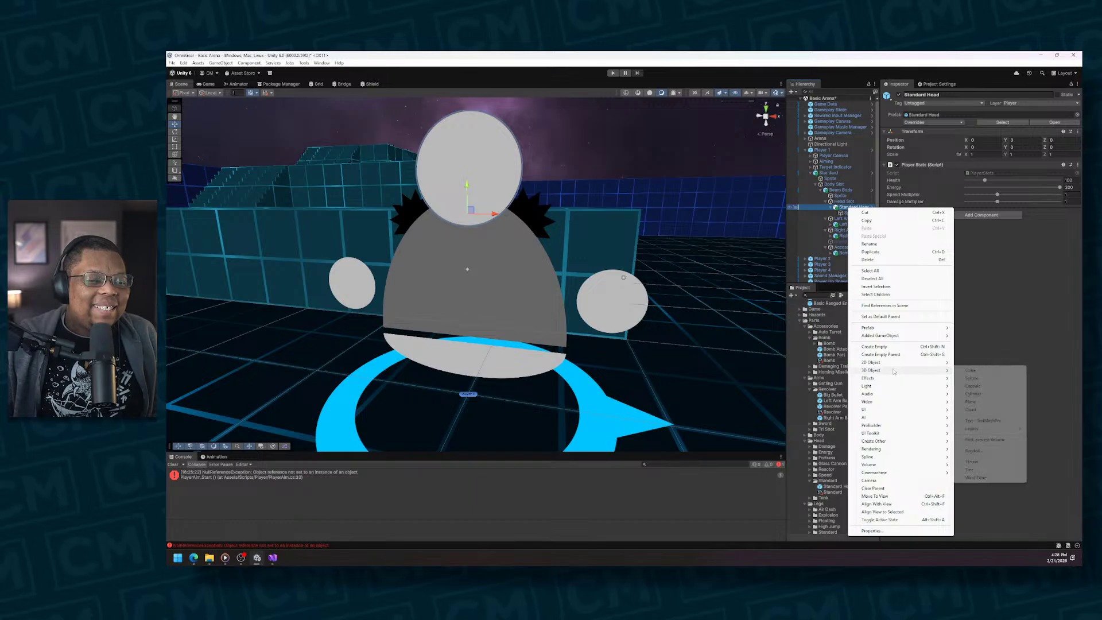
mouse_move(894, 372)
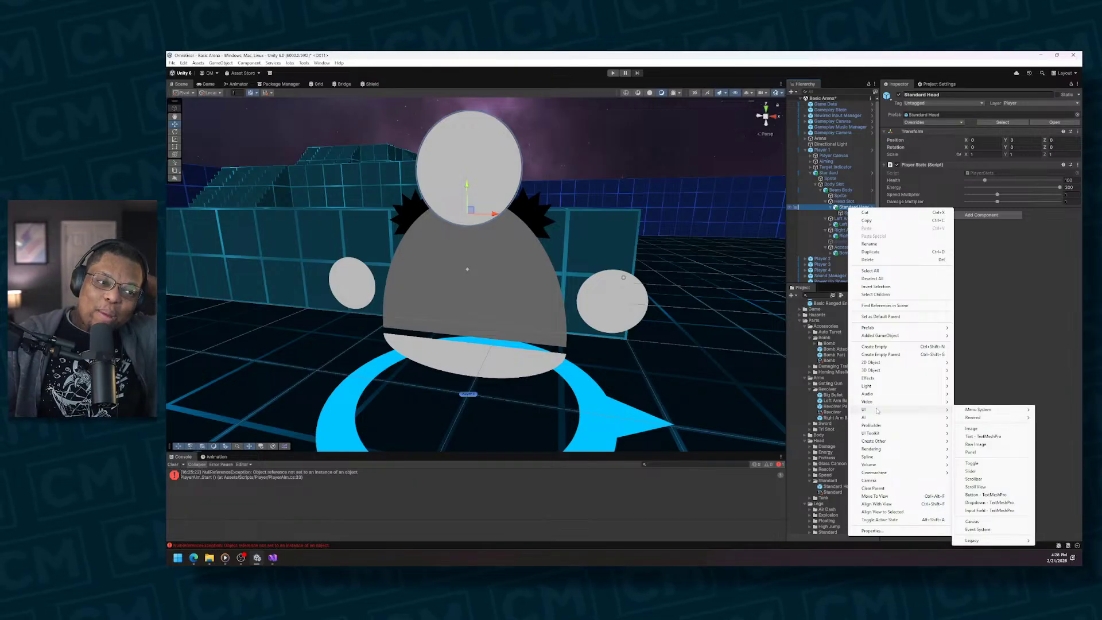
right_click(838, 207)
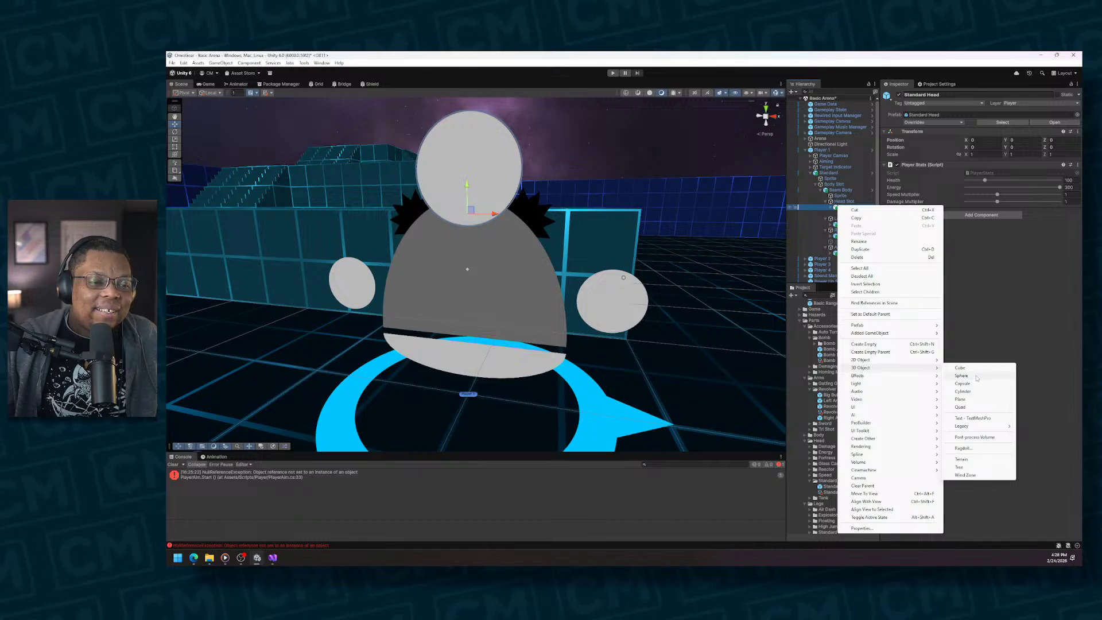
click(979, 380)
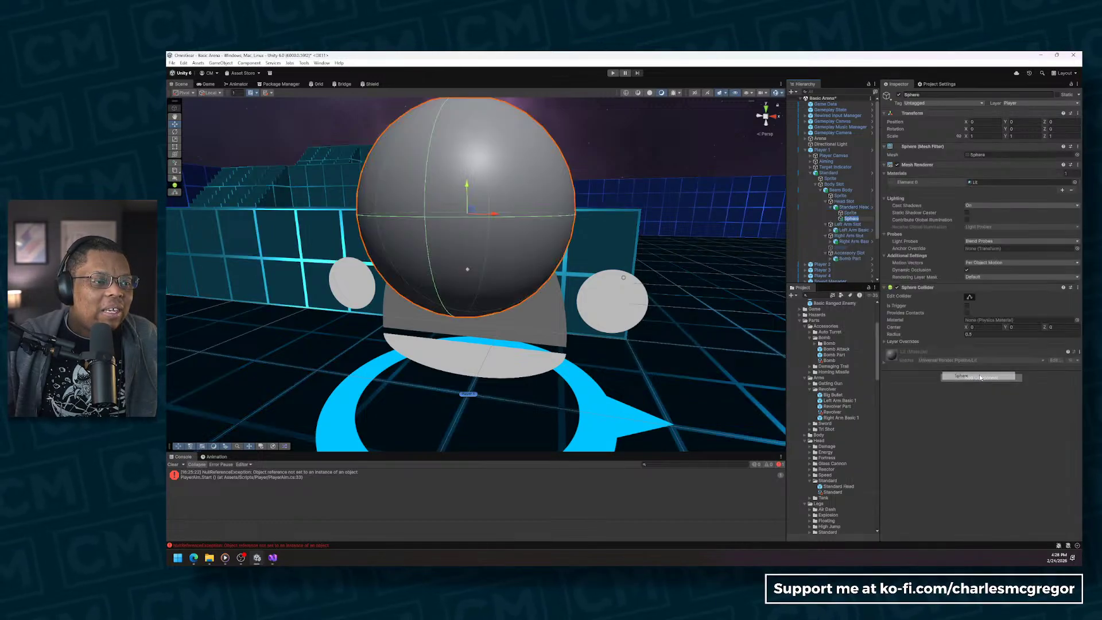
Step: Scale the sphere uniformly down to about 0.548 and raise it to a Y position of about 0.211 on the character's head
key(d)
mouse_move(502, 221)
right_down()
mouse_move(367, 209)
mouse_move(501, 219)
right_up()
key(a)
key(s)
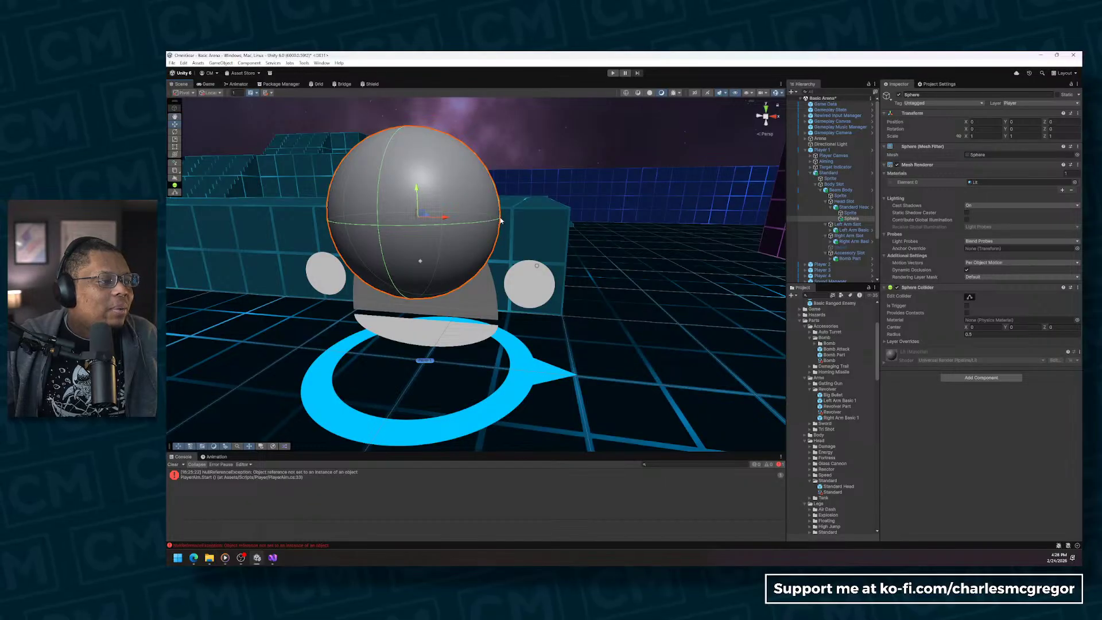
key(e)
key(r)
drag(417, 217, 413, 157)
key(e)
key(w)
right_drag(412, 158, 281, 138)
key(d)
key(w)
key(e)
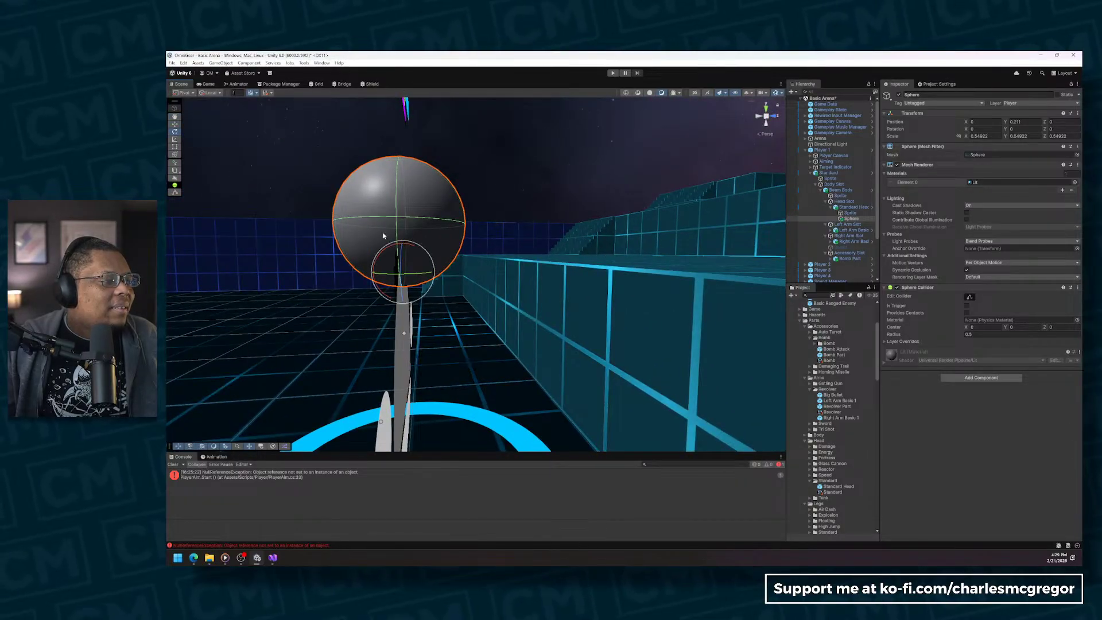
Step: Scale the sphere further down uniformly to about 0.496, judging its size from the side and the front
key(r)
mouse_move(403, 271)
mouse_down()
mouse_move(396, 284)
mouse_move(405, 277)
mouse_up()
key(a)
right_drag(405, 278, 601, 258)
key(s)
right_drag(502, 229, 480, 233)
key(a)
key(w)
key(d)
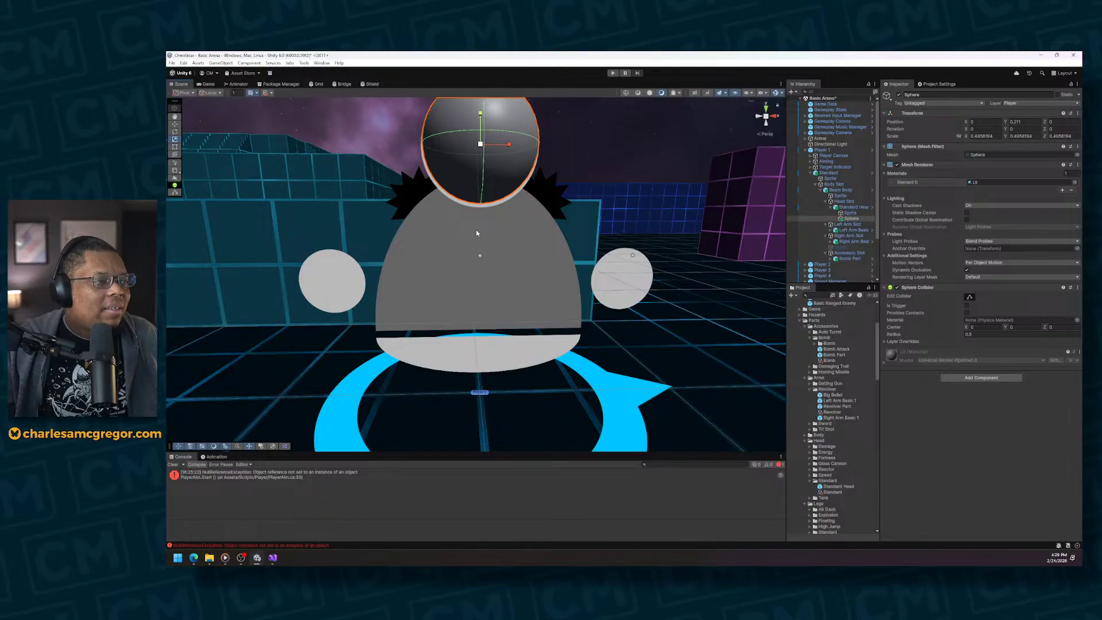
key(e)
key(w)
key(e)
key(w)
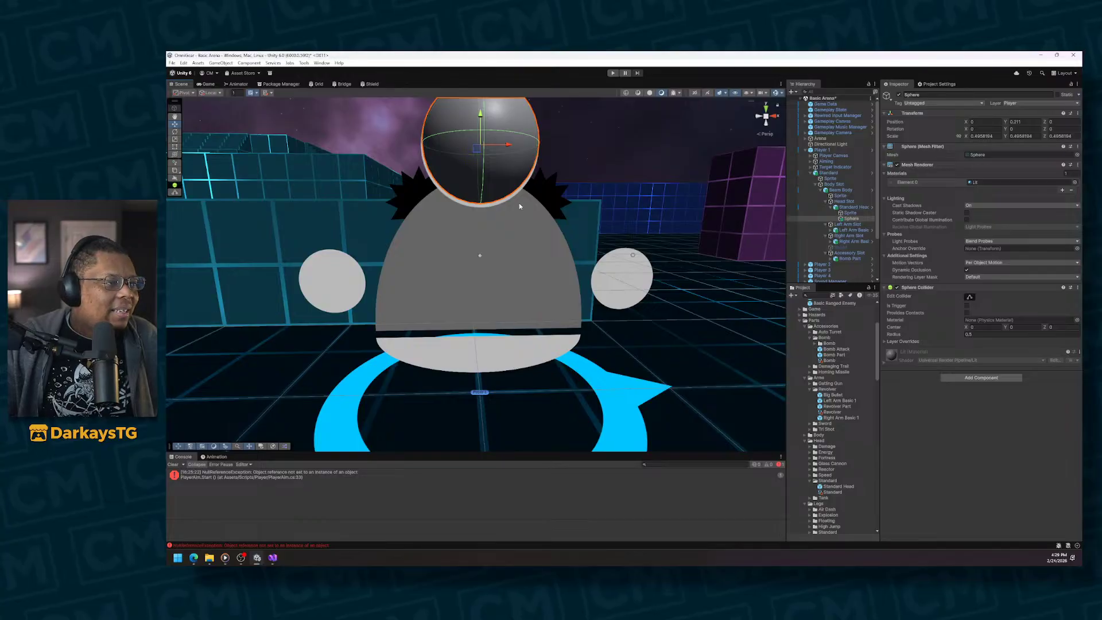
Step: Lower the sphere slightly onto the head, to a Y position of about 0.191
drag(480, 116, 481, 124)
mouse_move(478, 181)
right_down()
mouse_move(584, 165)
mouse_move(492, 158)
mouse_move(474, 173)
right_up()
key(a)
key(d)
click(1025, 122)
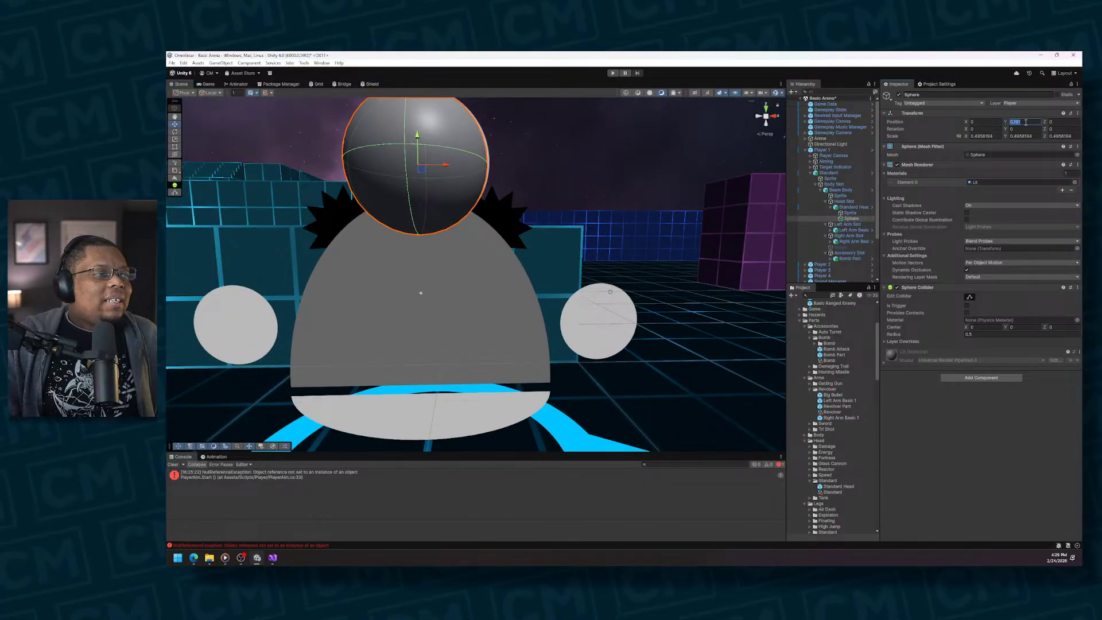
text(0)
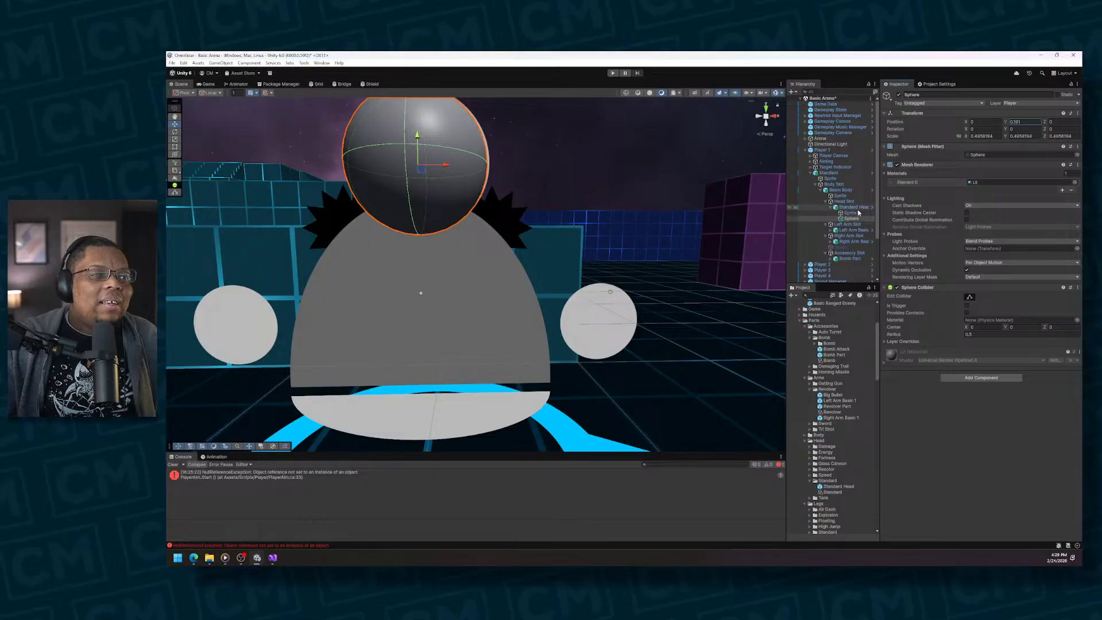
alt+drag(451, 194, 581, 194)
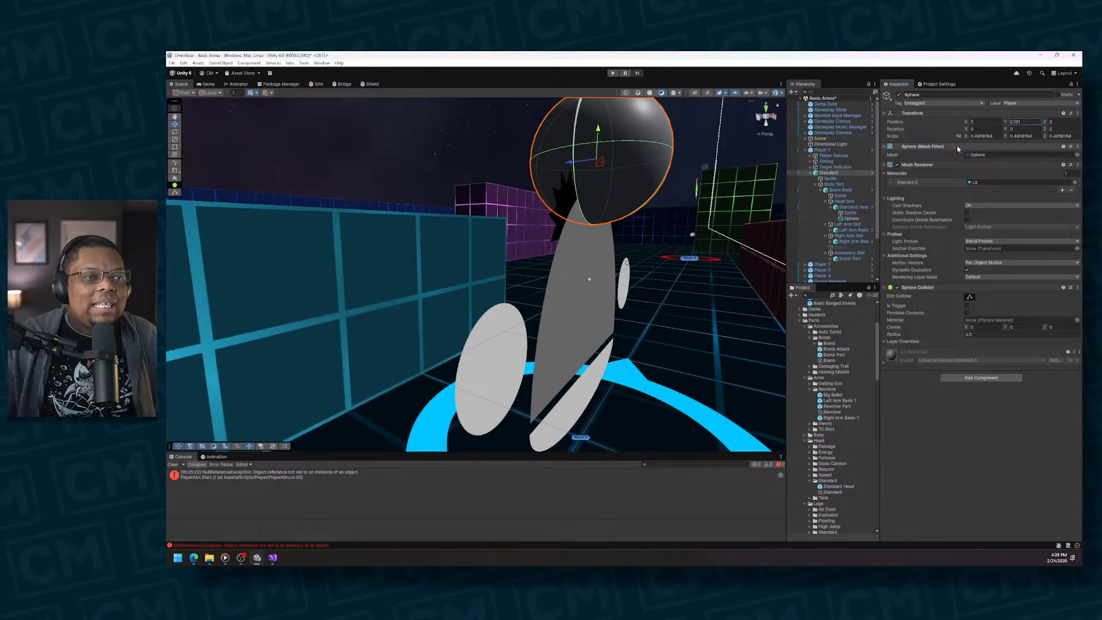
Step: Nest the Sphere under the Standard Head's Sprite and set its Y position to 0
click(855, 213)
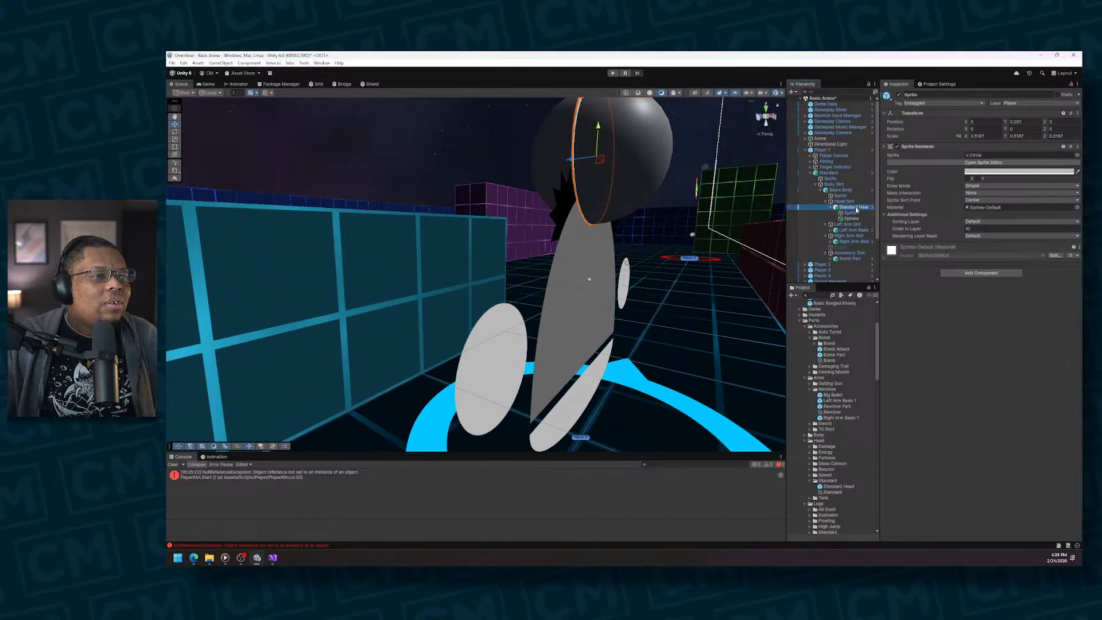
click(851, 218)
right_click(855, 217)
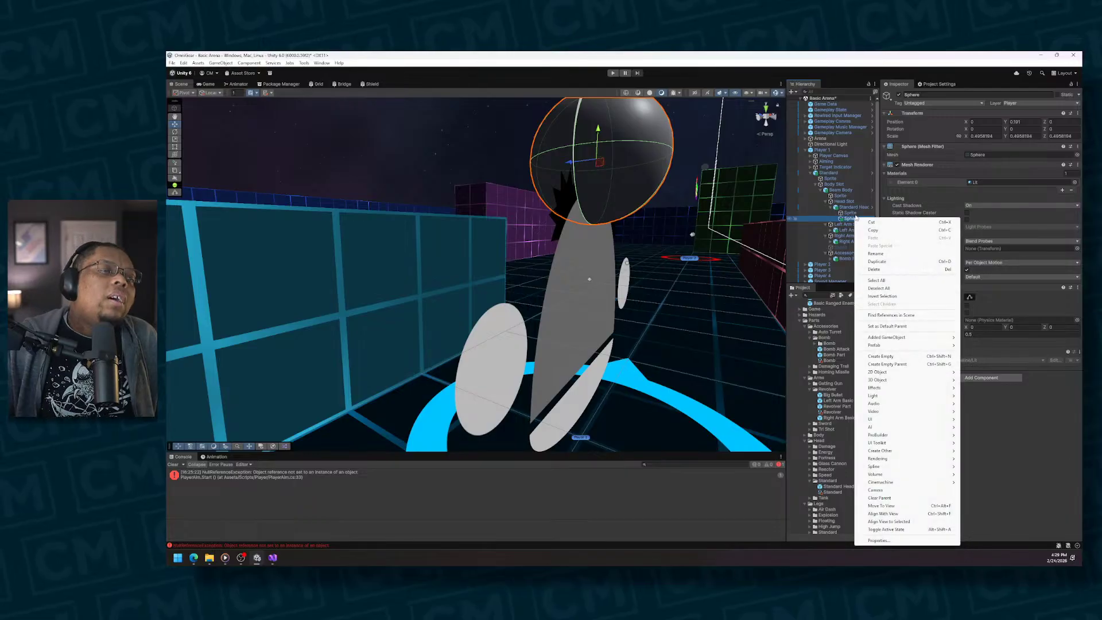
click(850, 212)
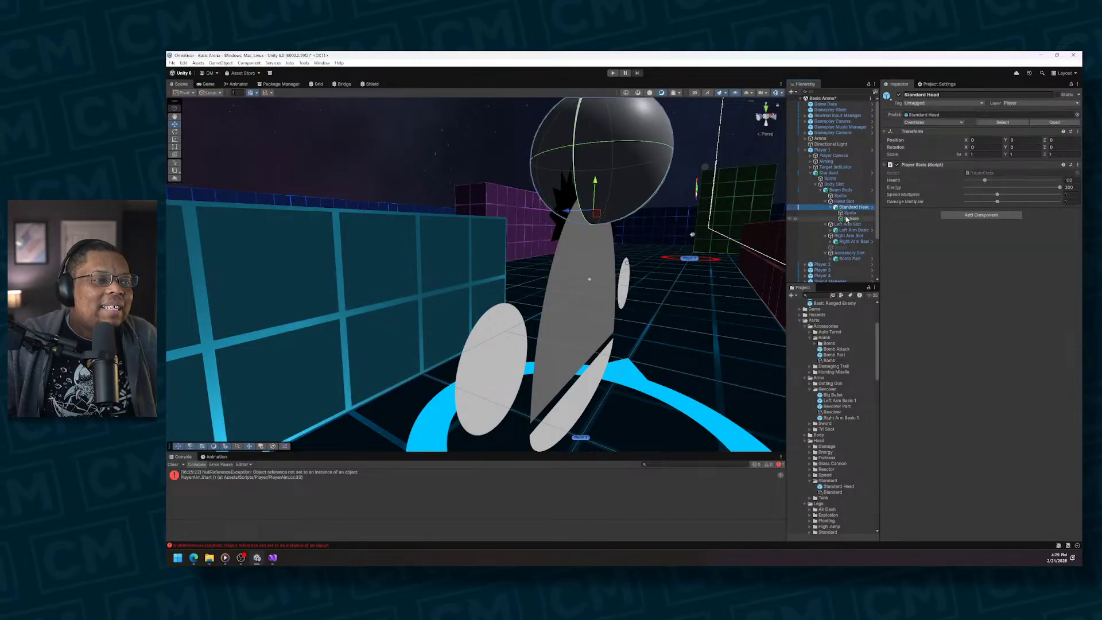
drag(854, 219, 850, 212)
click(1020, 121)
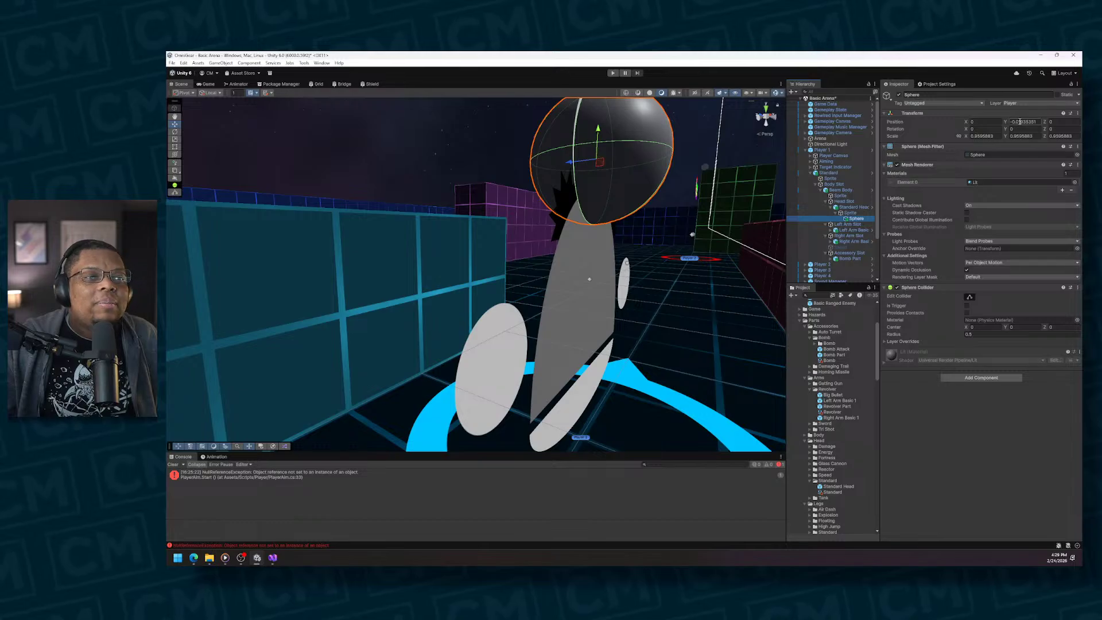
text(0)
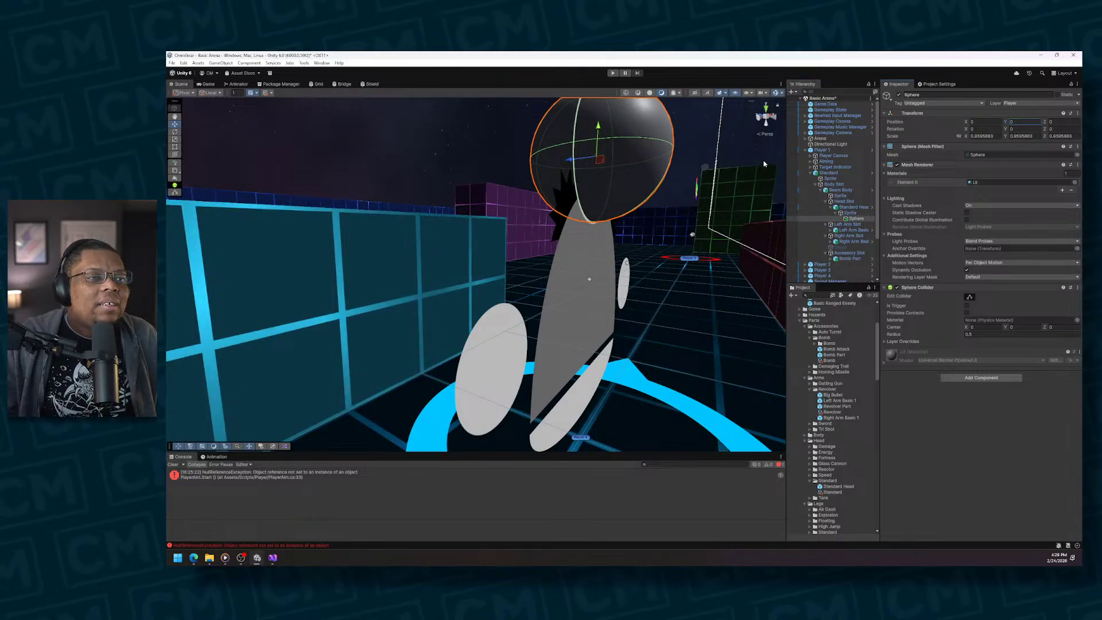
Step: Set the Sphere's scale to 1 on the X, Y and Z axes
alt+drag(696, 171, 540, 154)
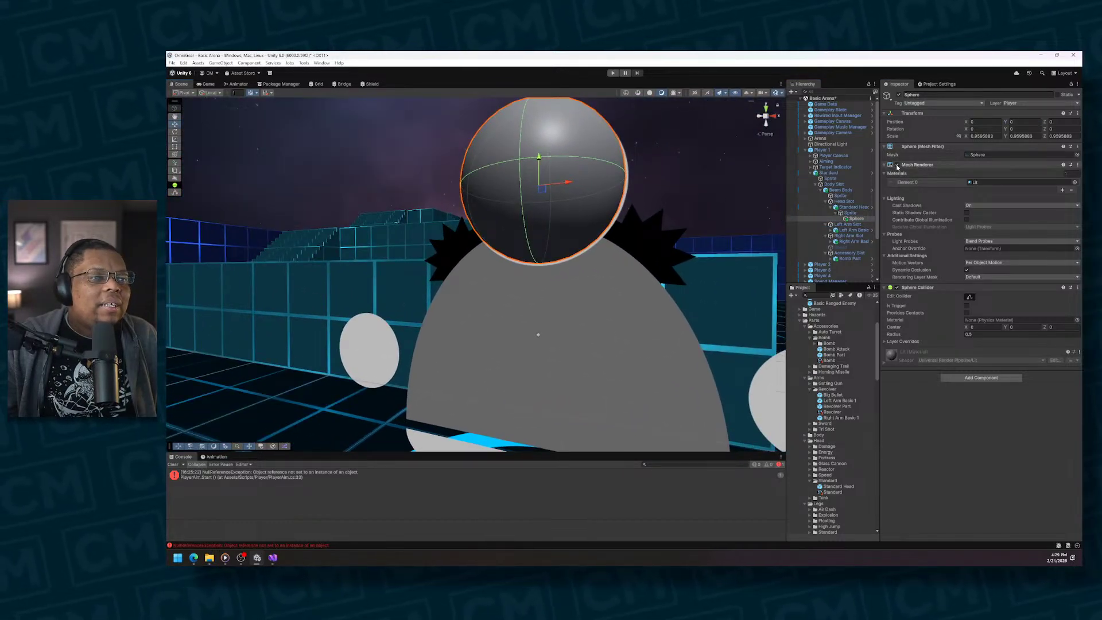
click(977, 136)
text(1)
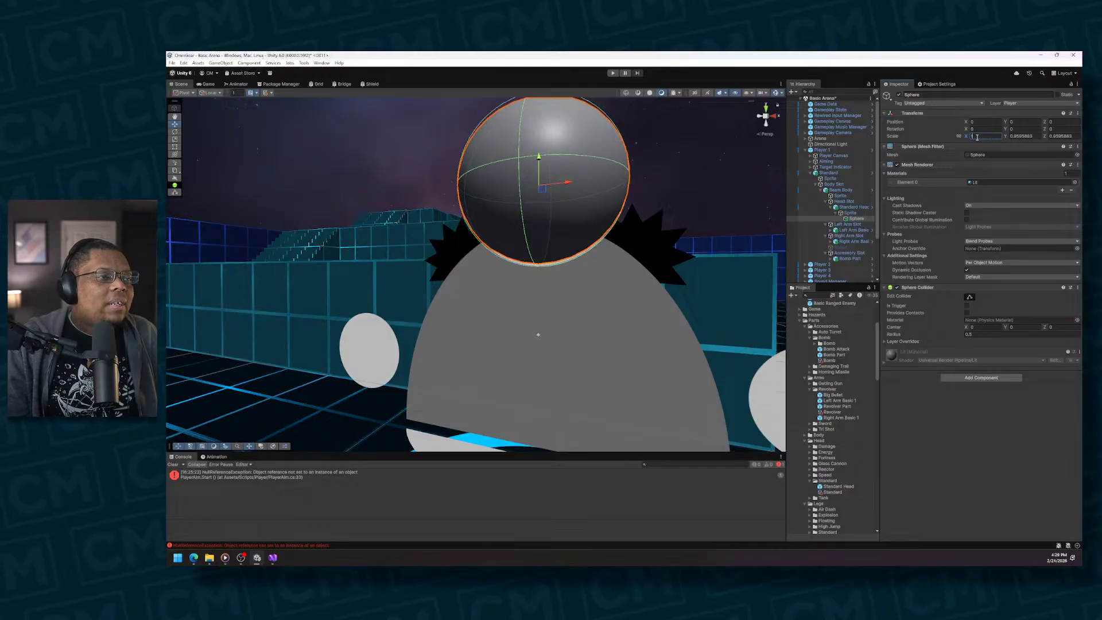
key(Tab)
text(1)
key(Tab)
text(1)
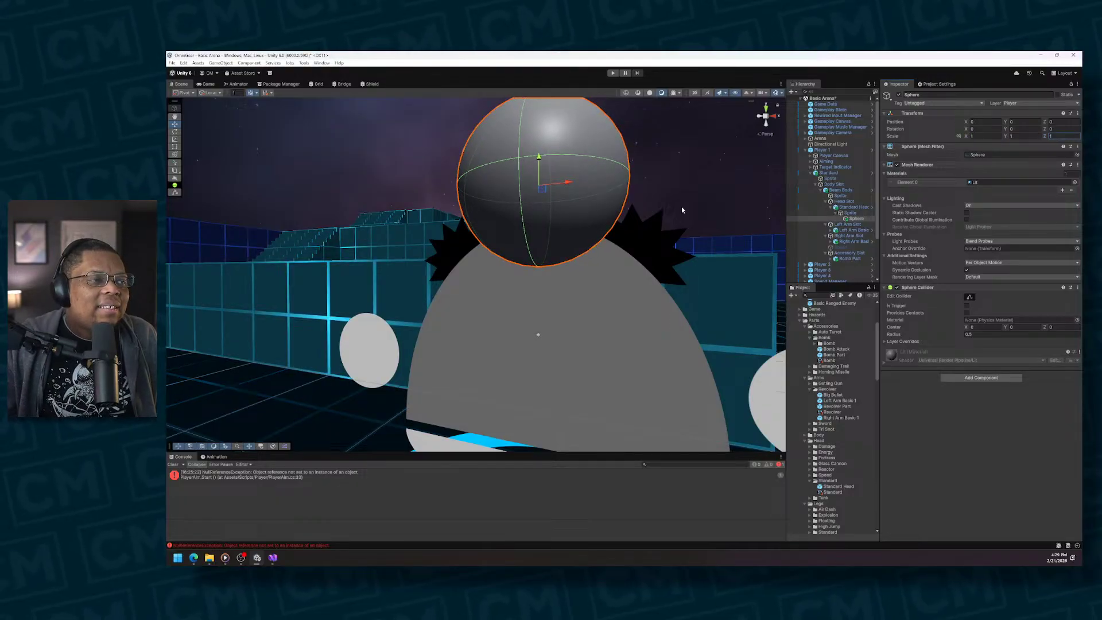
Step: Move the Sphere out of the Sprite so it is a direct child of Standard Head
key(d)
right_drag(681, 209, 615, 229)
key(s)
key(a)
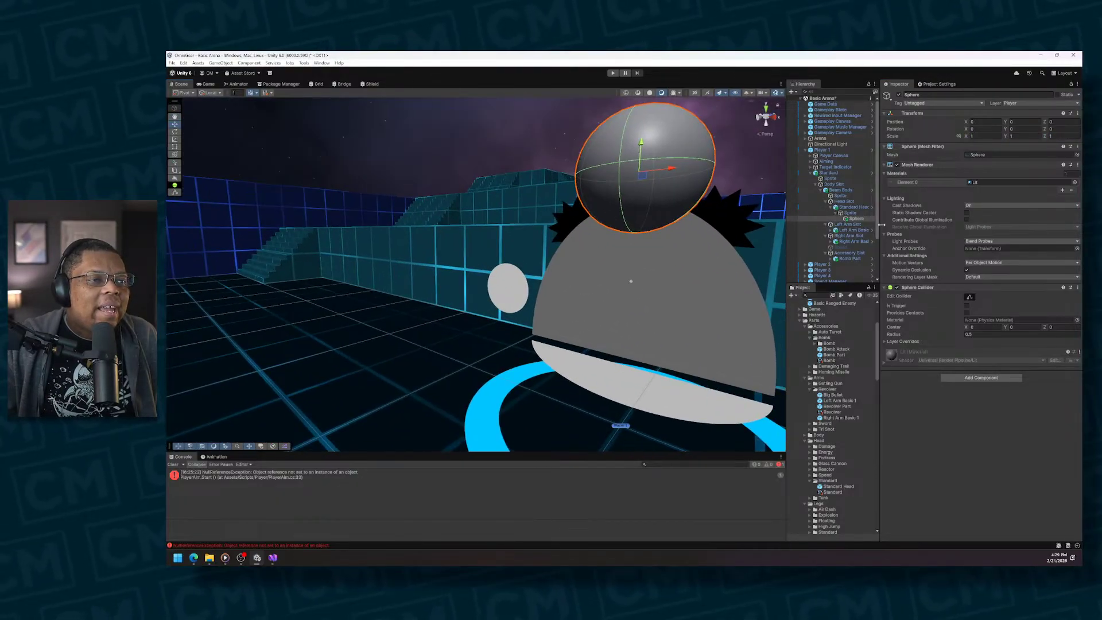
drag(855, 218, 850, 210)
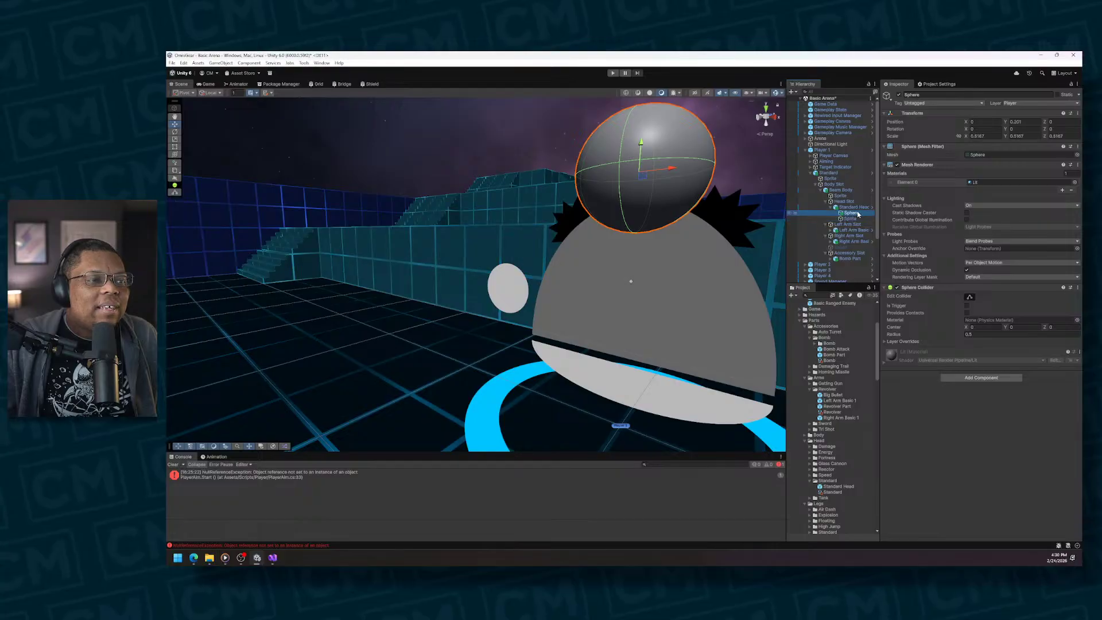
key(d)
right_drag(733, 203, 595, 218)
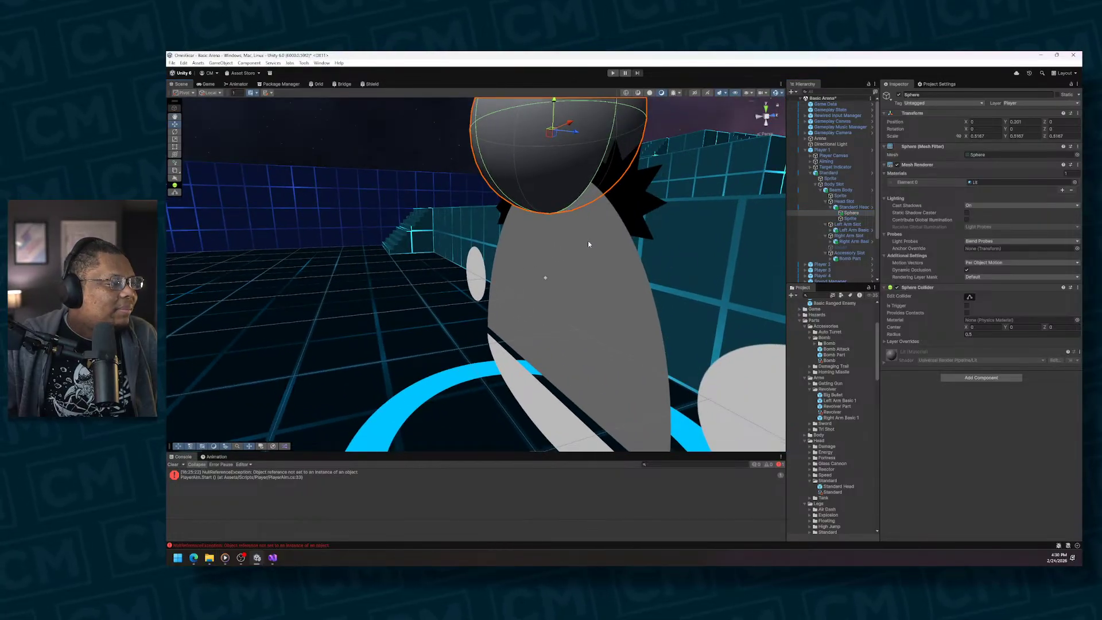
Step: Compare the components of the head's Sprite and Sphere, check their parent objects, and collapse the Standard leg part's hierarchy
click(856, 219)
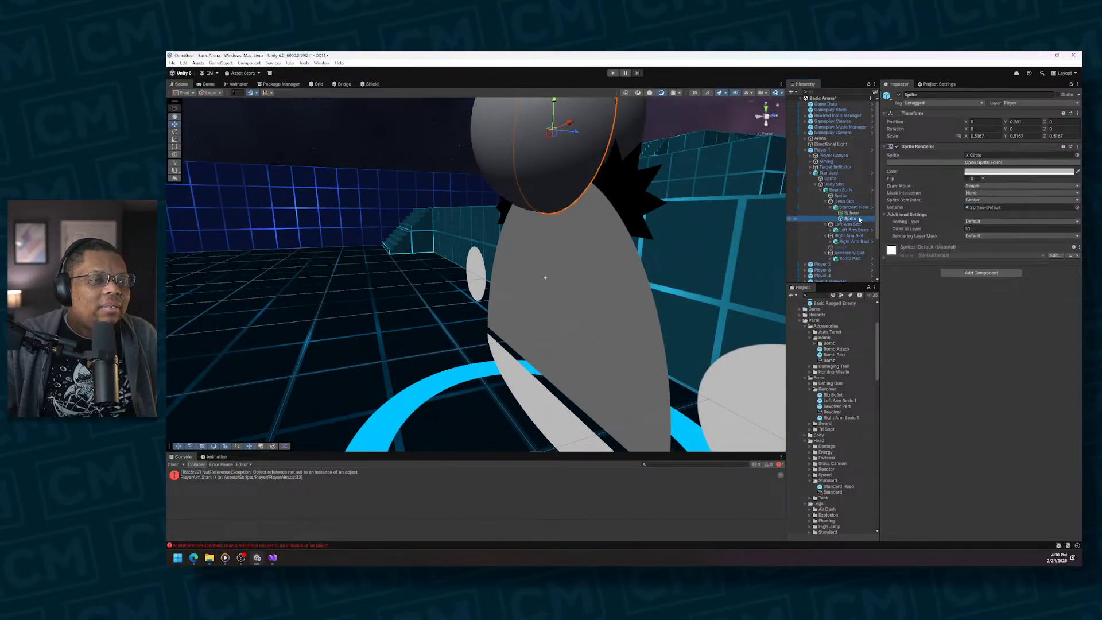
click(857, 213)
click(851, 219)
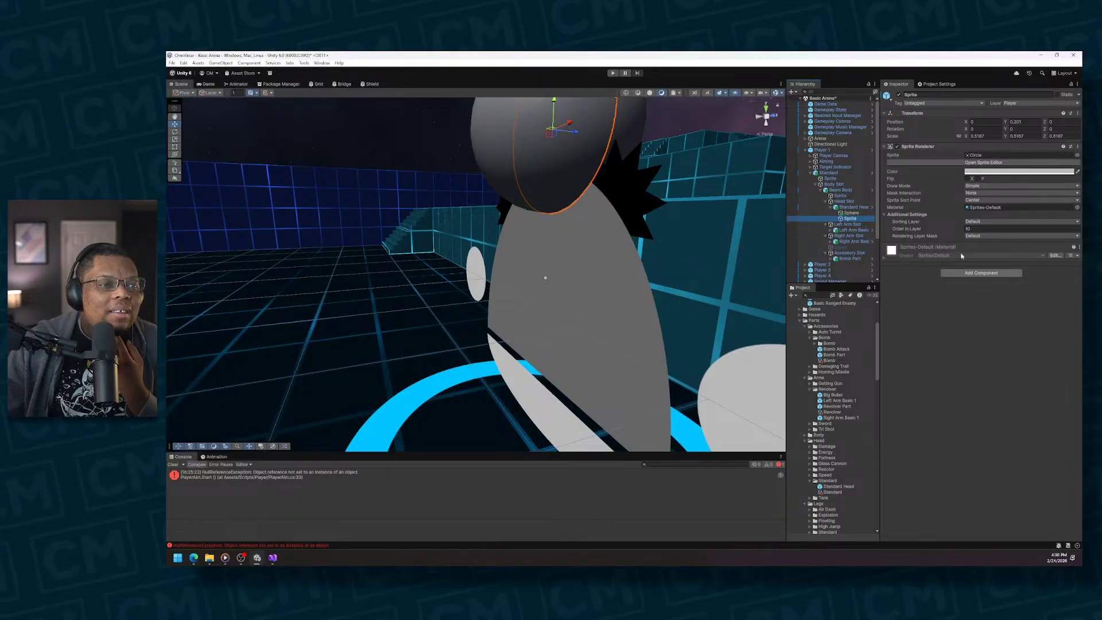
click(847, 207)
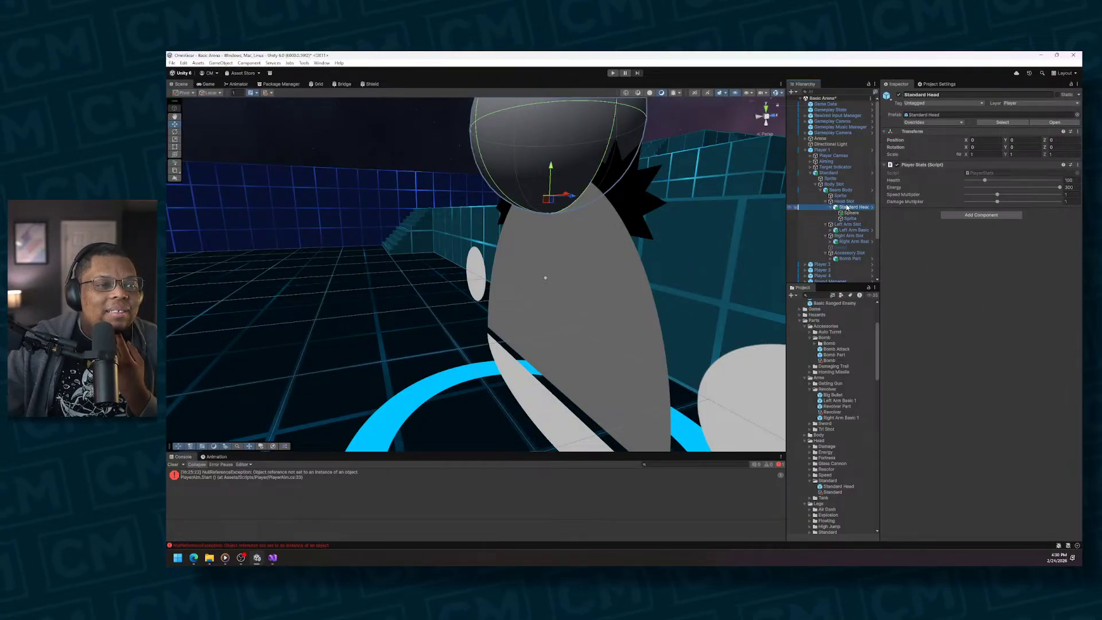
click(841, 190)
click(849, 213)
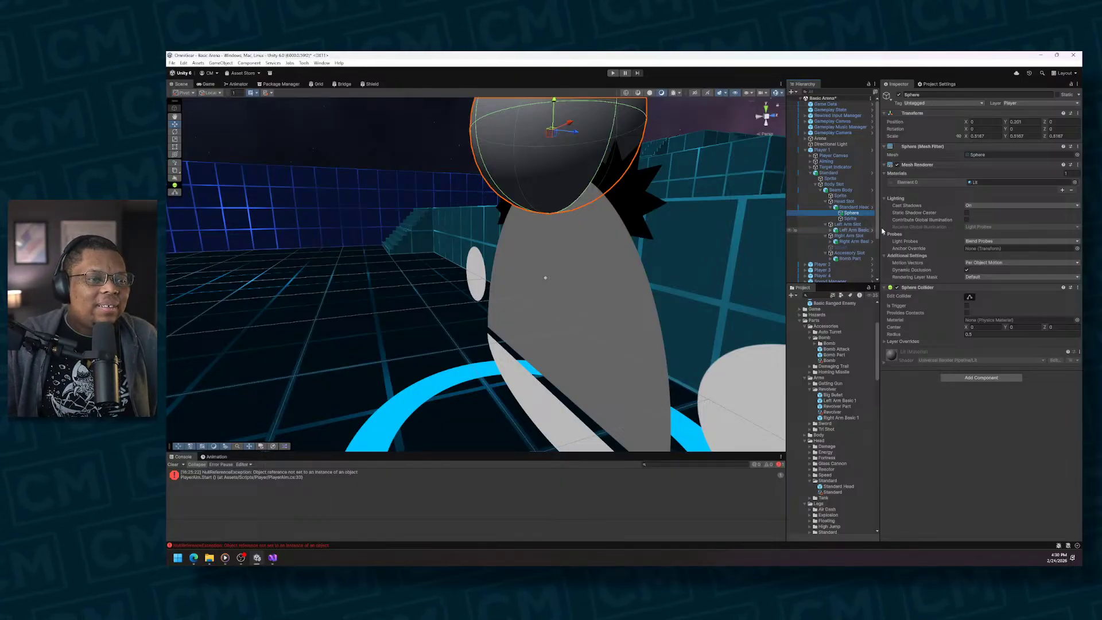
click(858, 218)
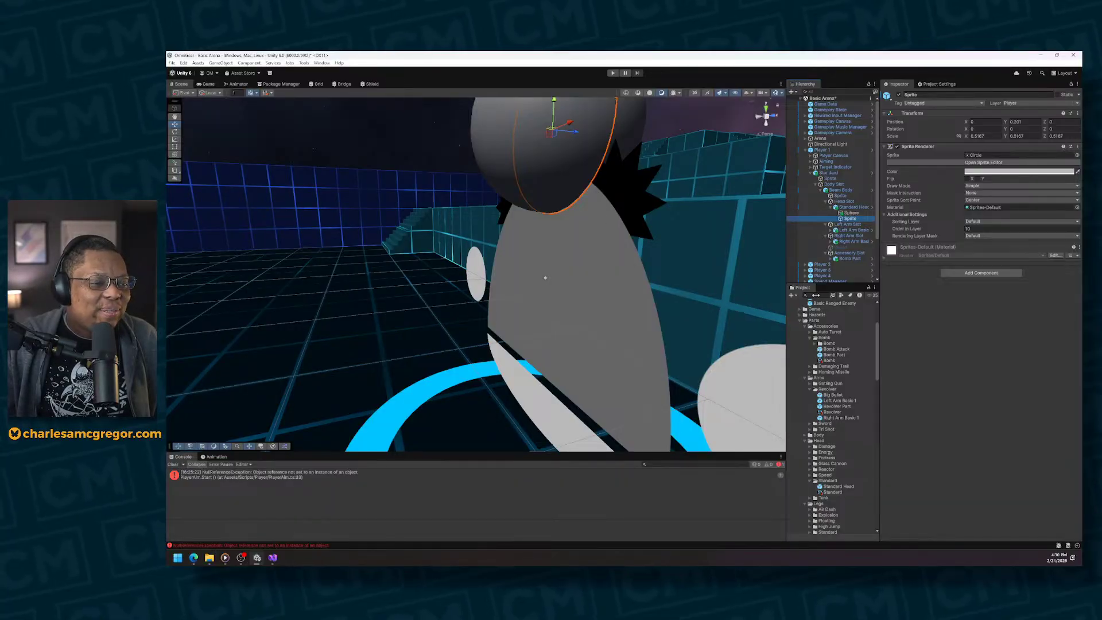
click(829, 173)
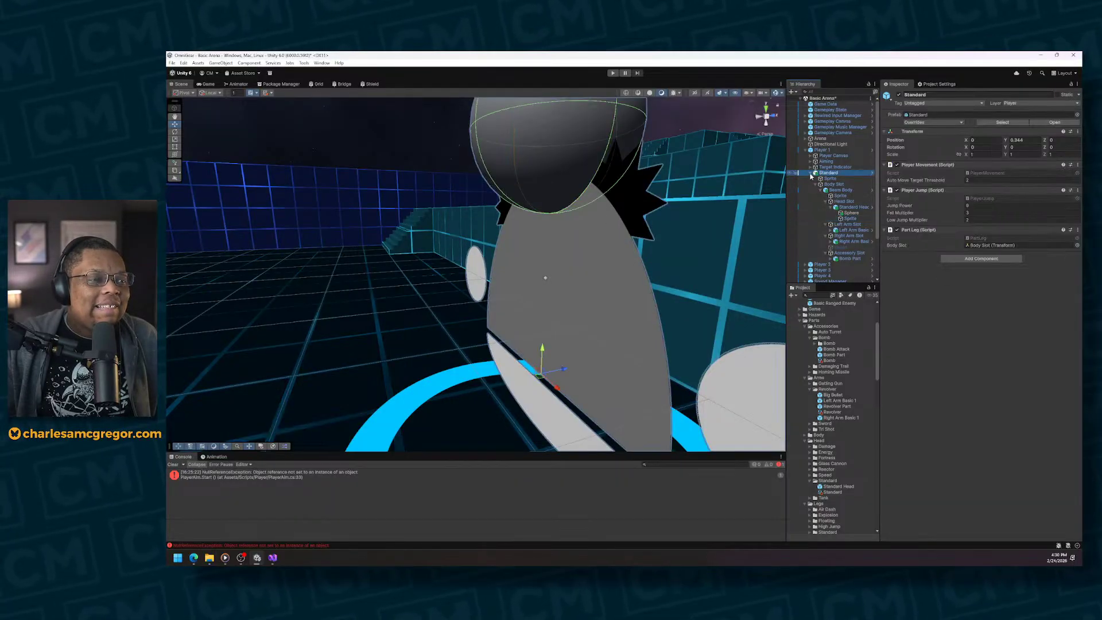
click(811, 173)
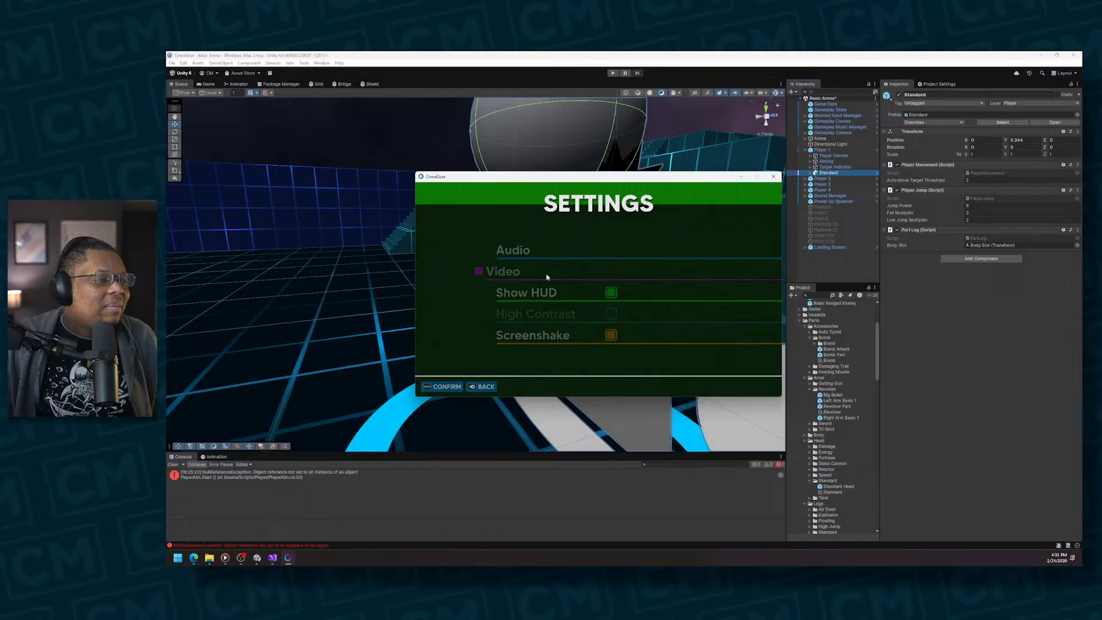
Step: Apply Fullscreen in the OmniGear game's Video settings, check the resolution options and return to the main menu
click(545, 272)
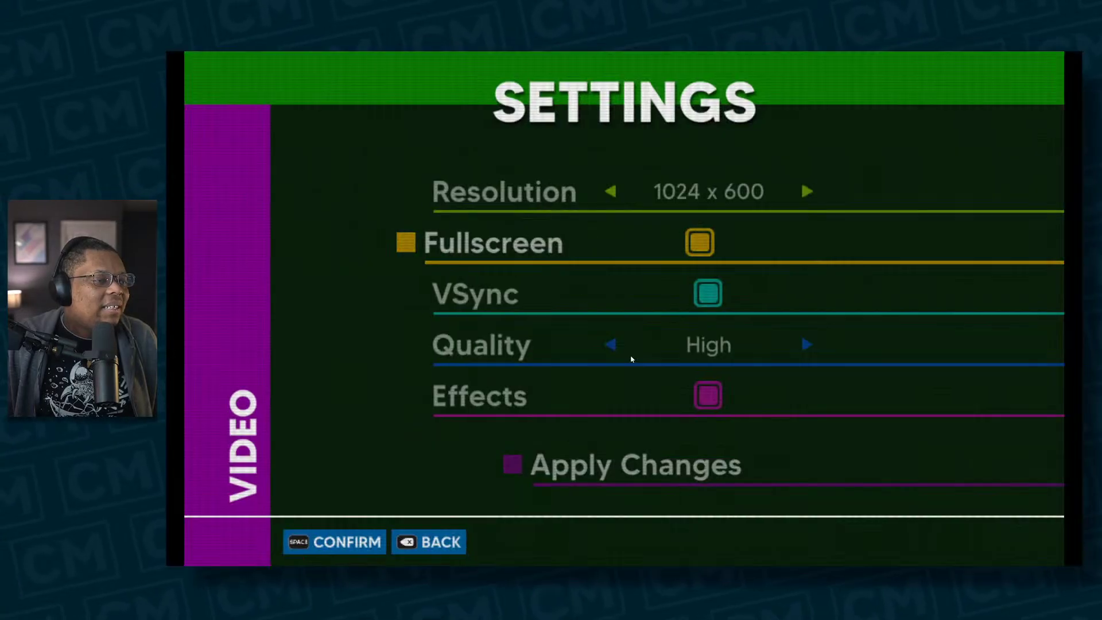
key(BackSpace)
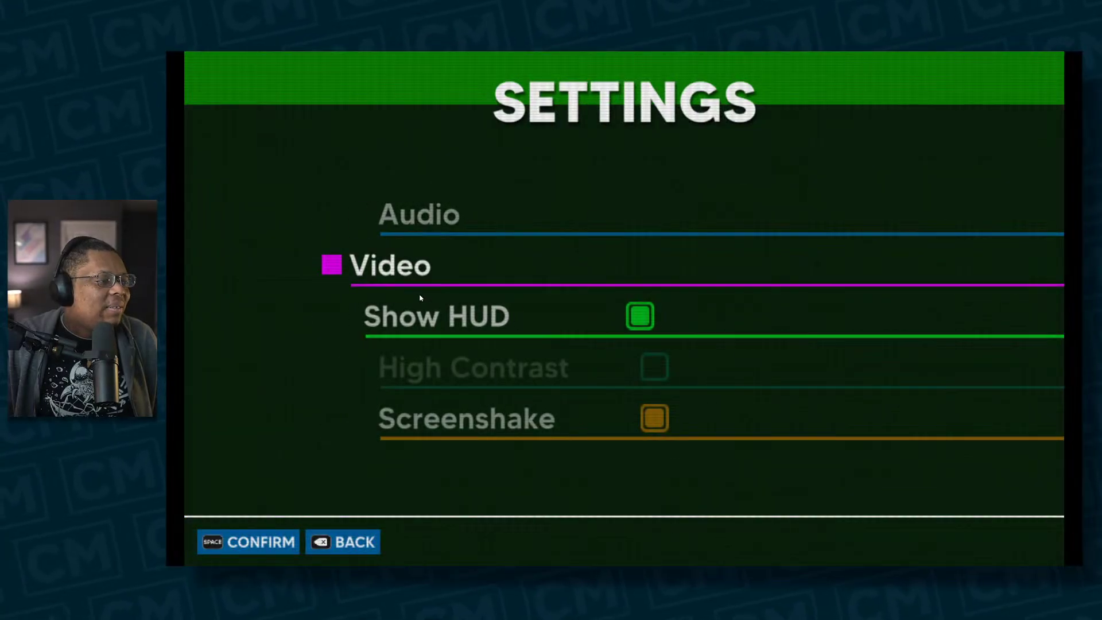
click(450, 270)
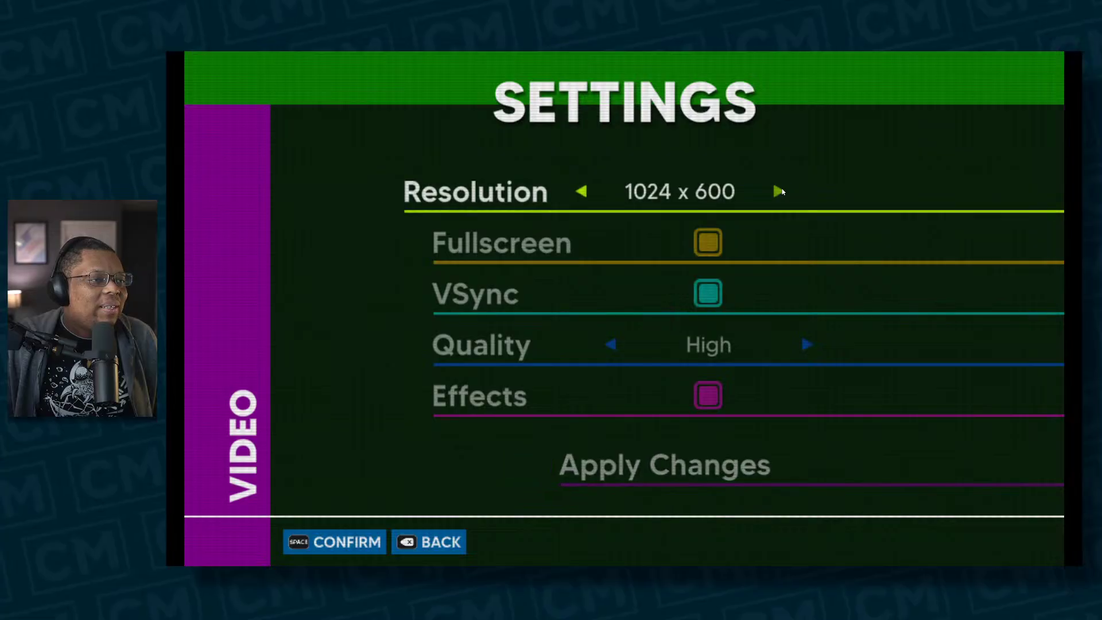
click(423, 543)
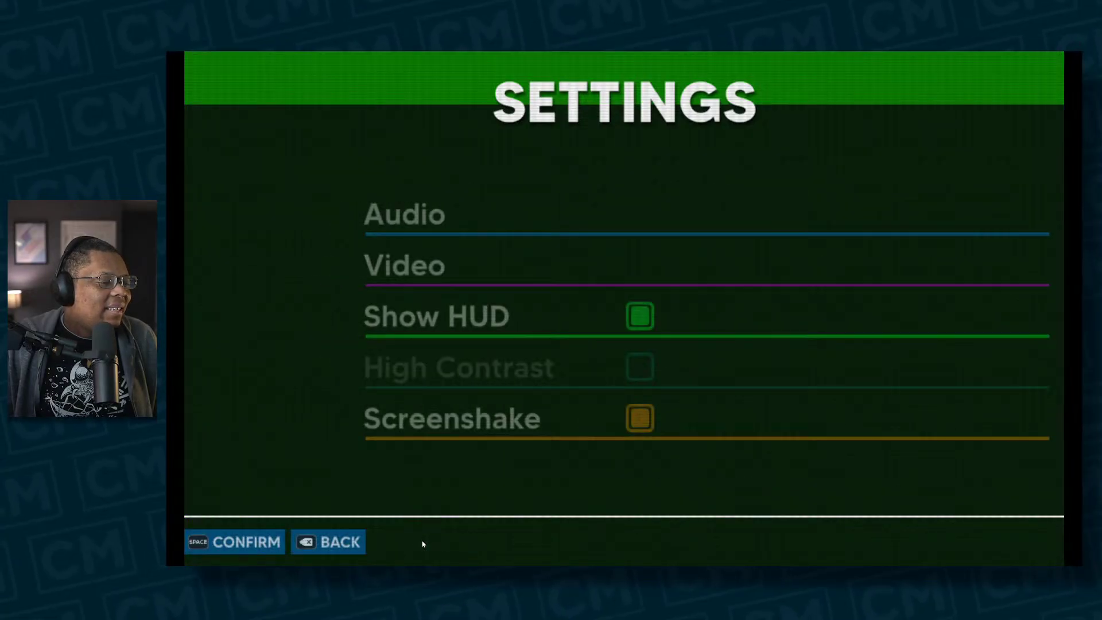
click(337, 544)
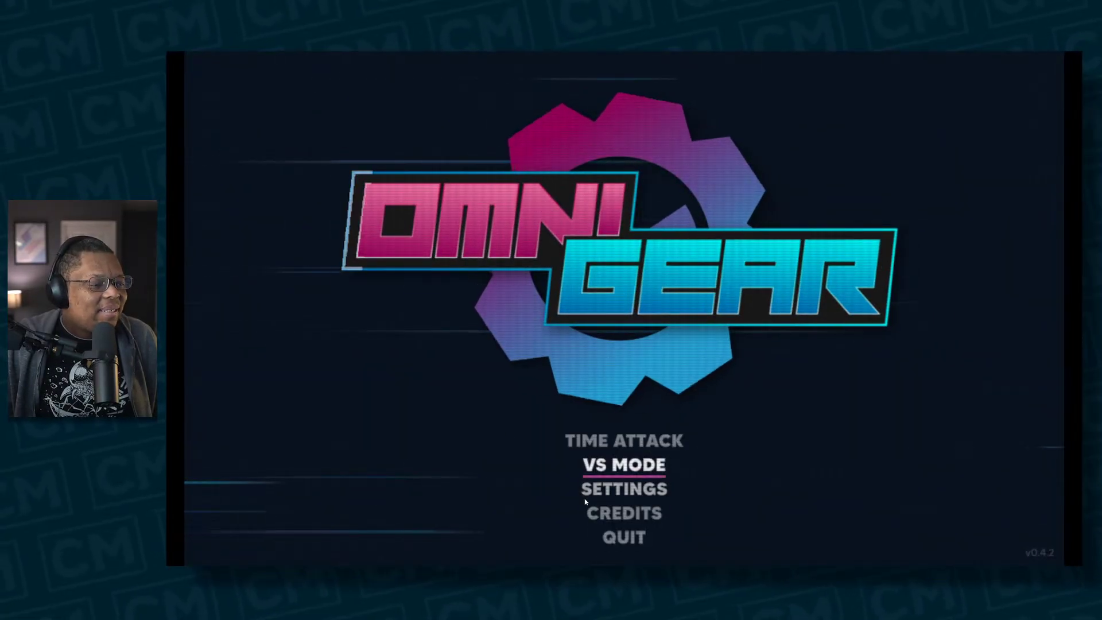
Step: Quit the OmniGear game, confirm the exit, and launch it again
click(626, 533)
click(627, 357)
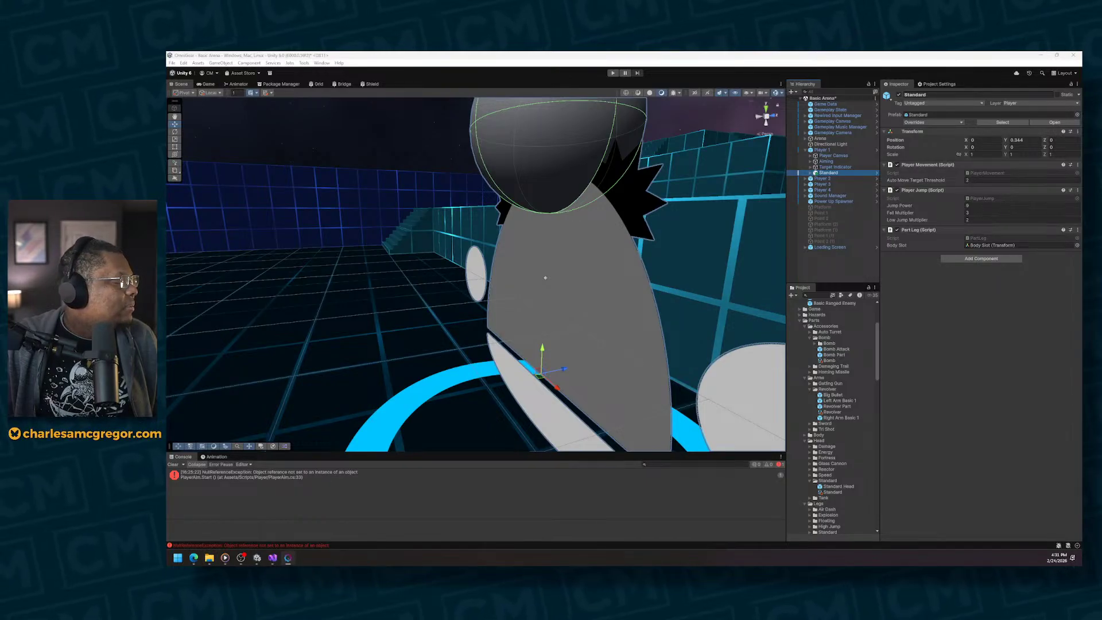
key(Return)
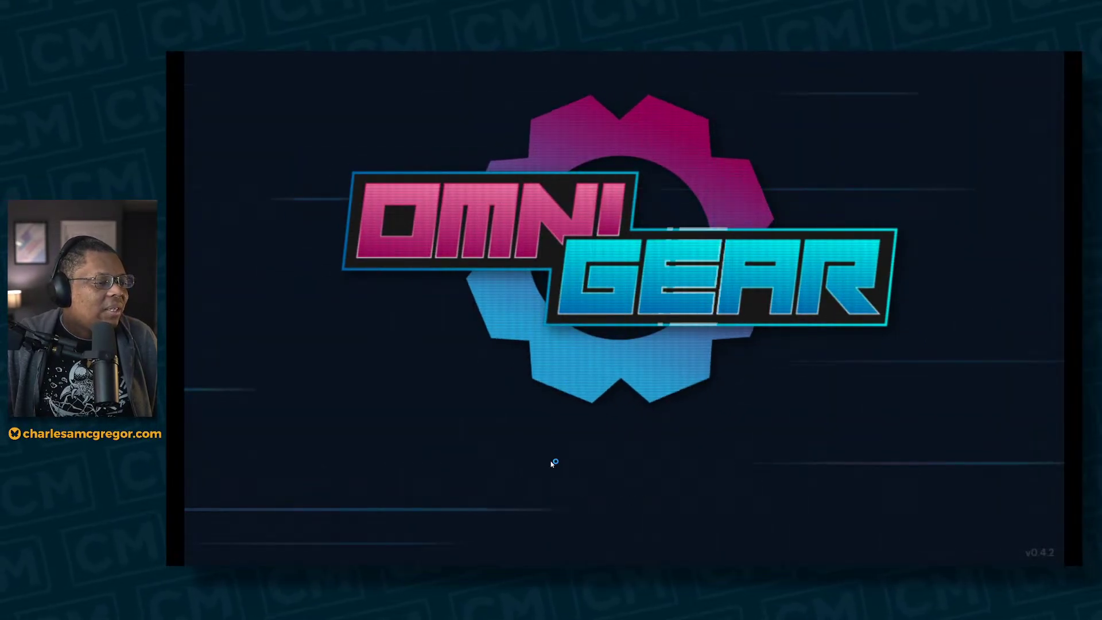